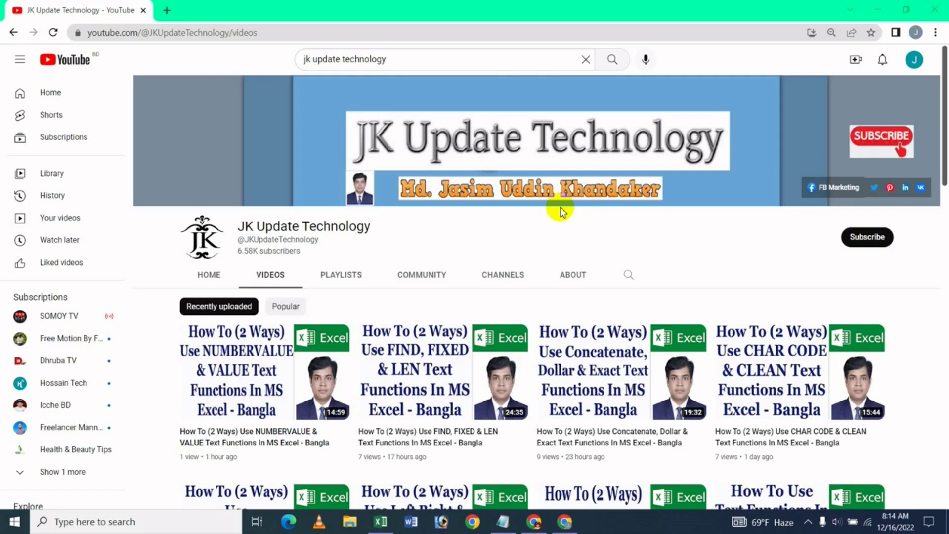
left_click(390, 526)
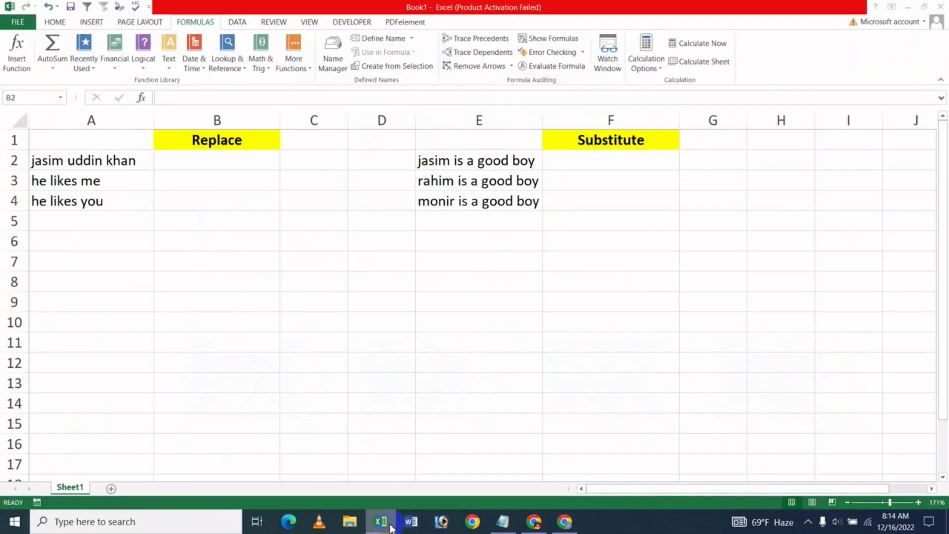
left_click(314, 326)
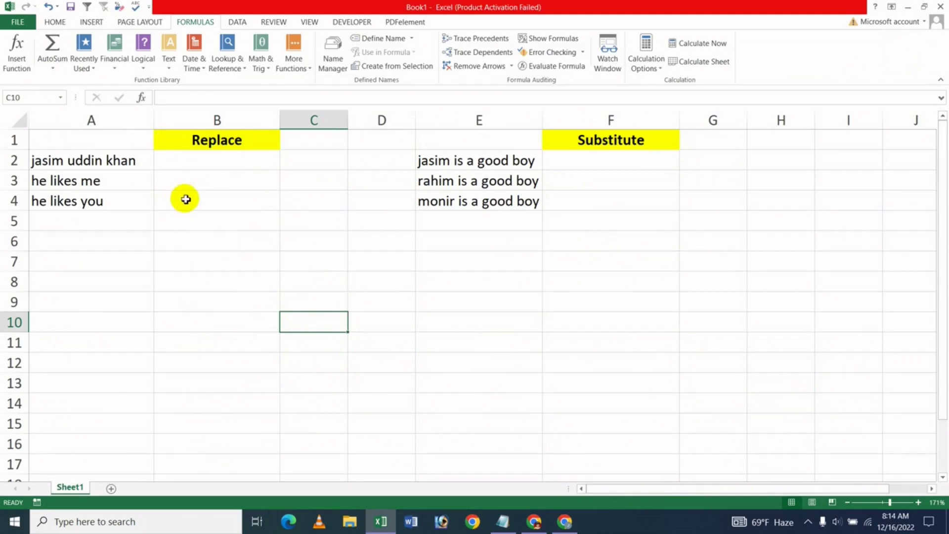
left_click(205, 164)
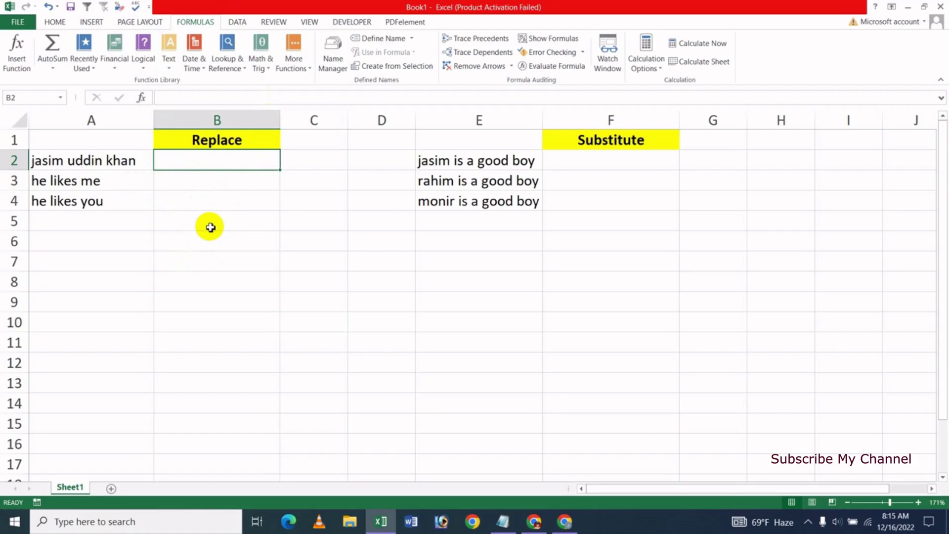
Begin =REPLACE( in B2 with A2 as the old text.
type("=")
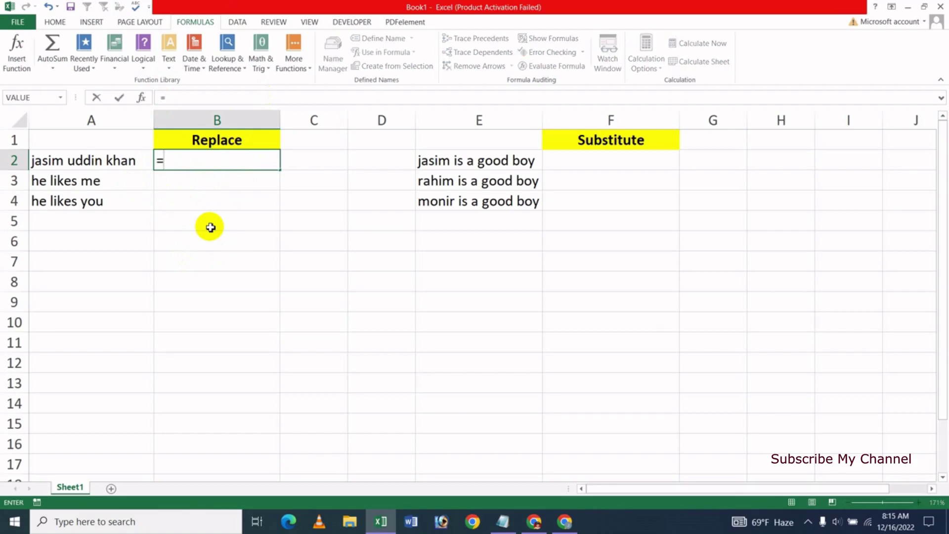
type("rep")
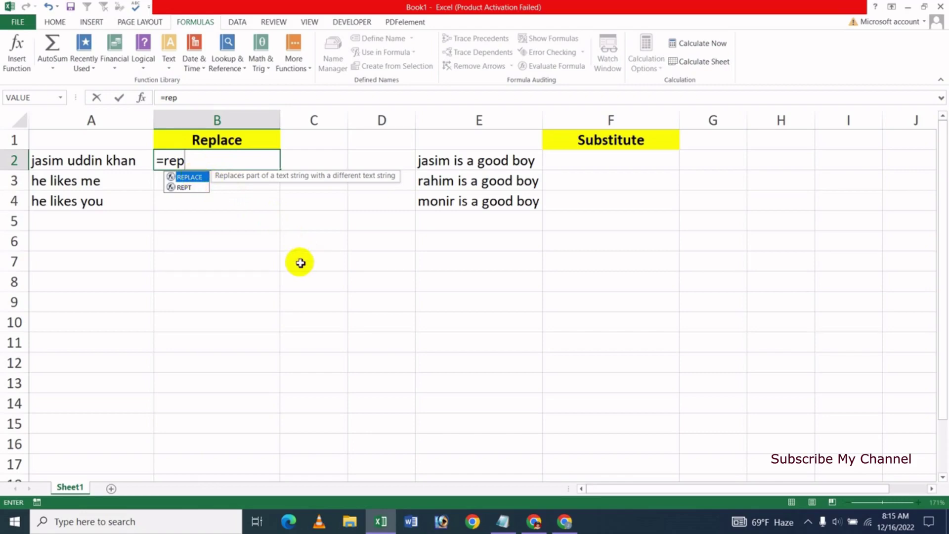
key("Tab")
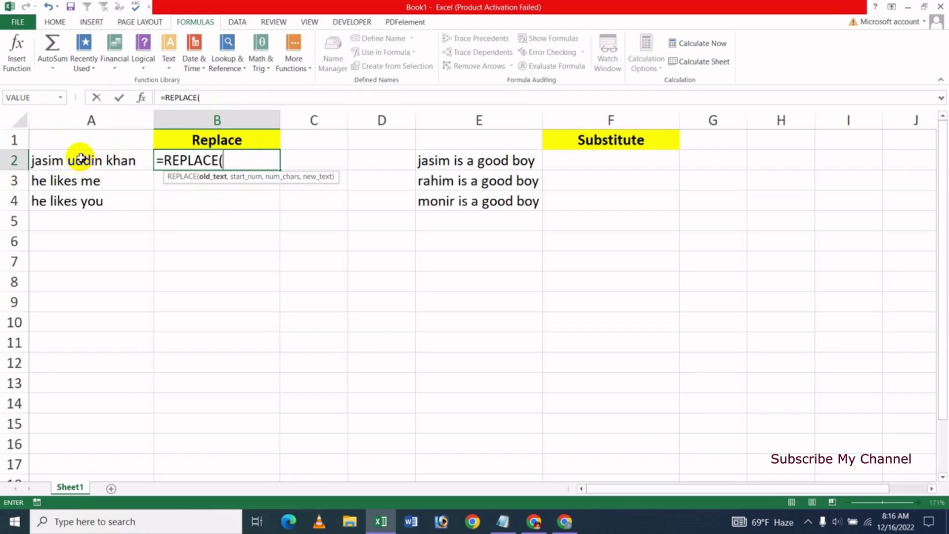
left_click(80, 159)
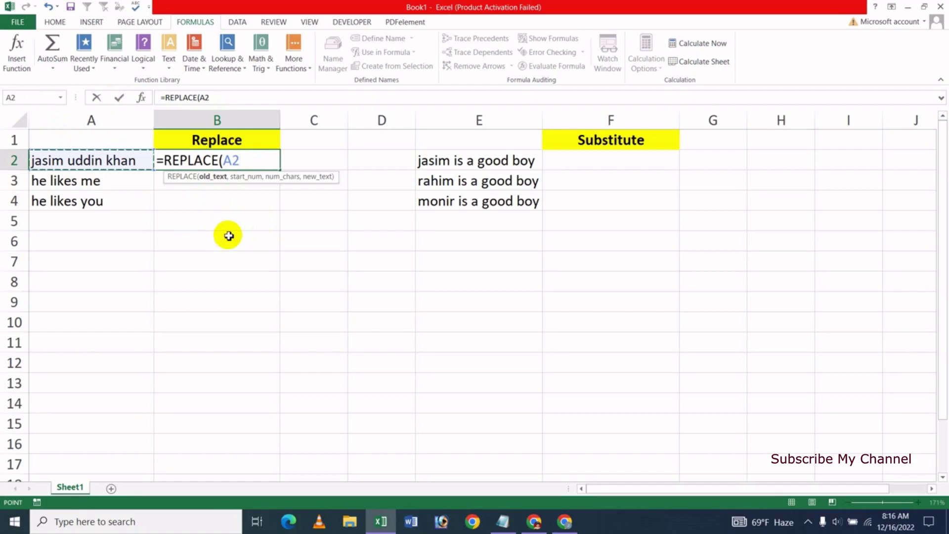
Add 7 as the start position so B2 reads =REPLACE(A2,7,.
type(",7")
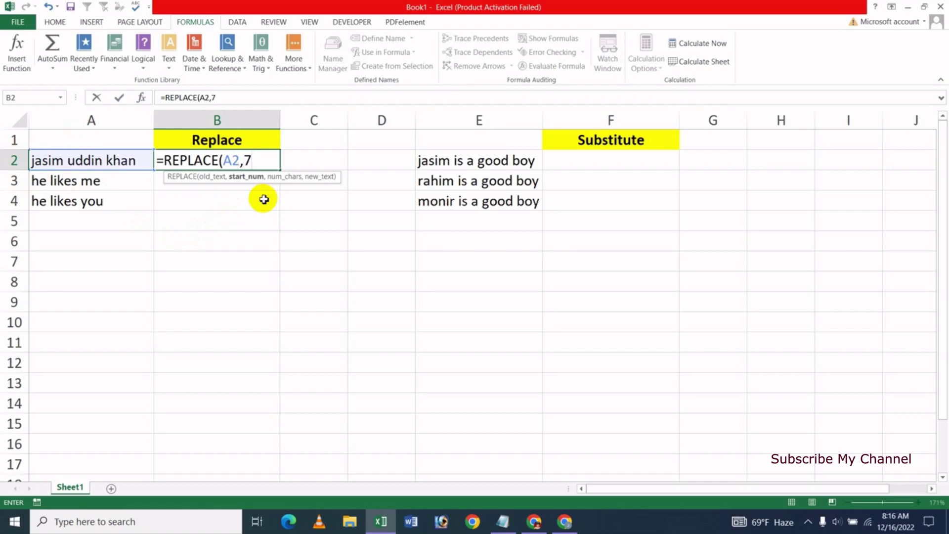
type(",")
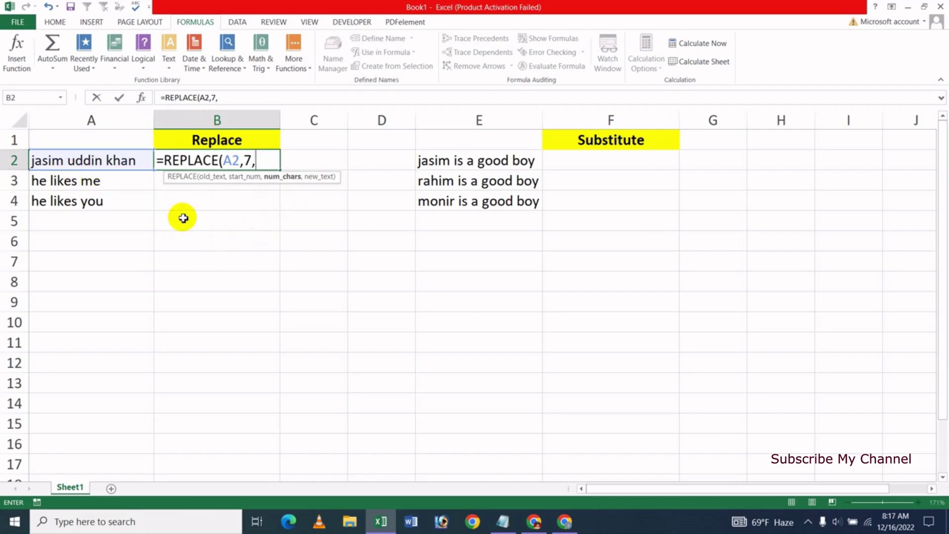
type("1")
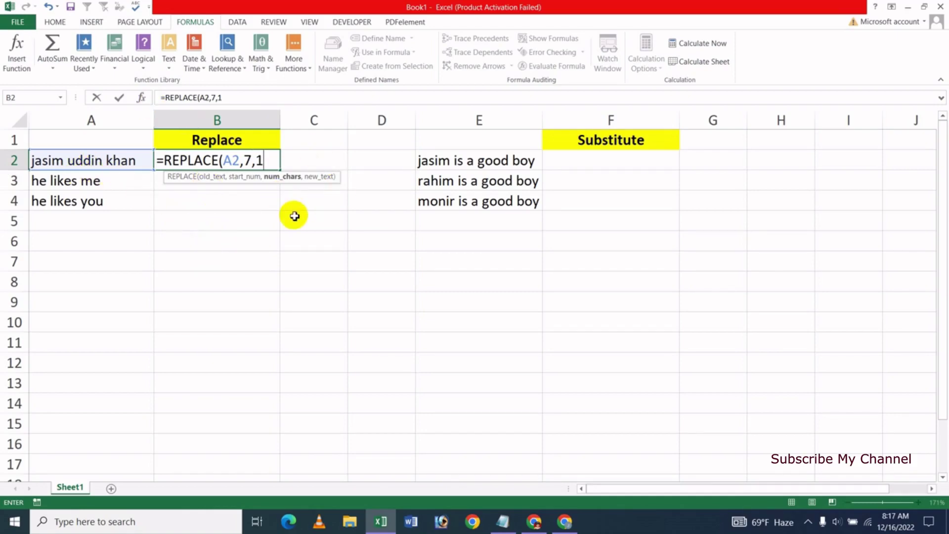
type(",")
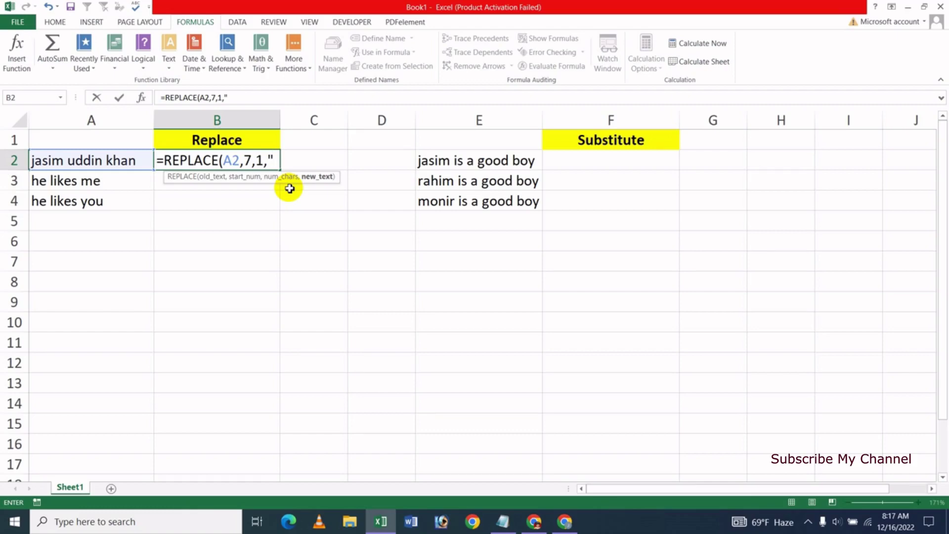
type("m")
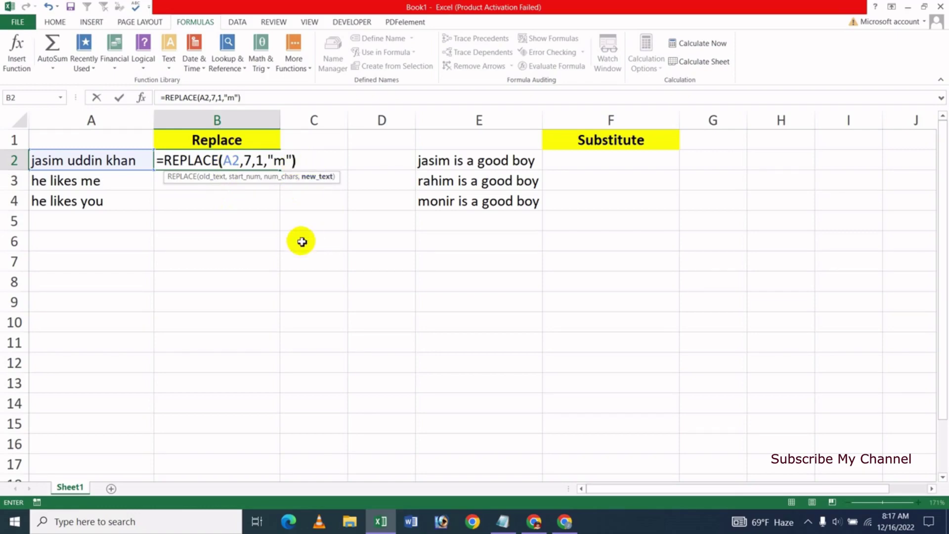
key("Return")
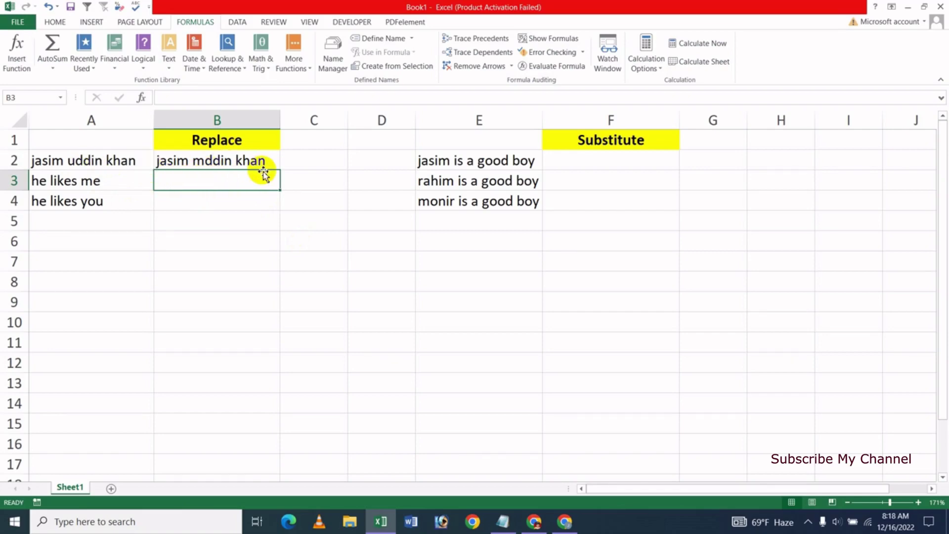
double_click(211, 162)
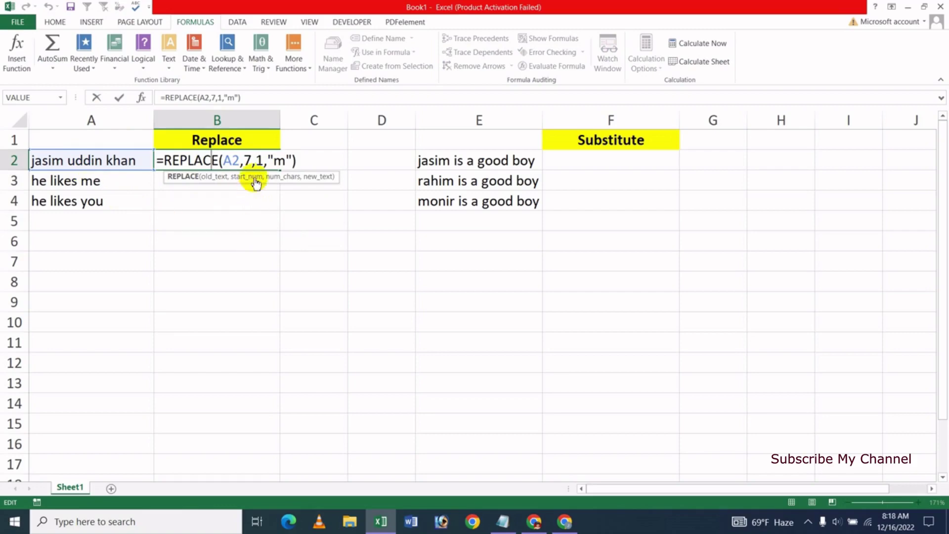
left_click(258, 160)
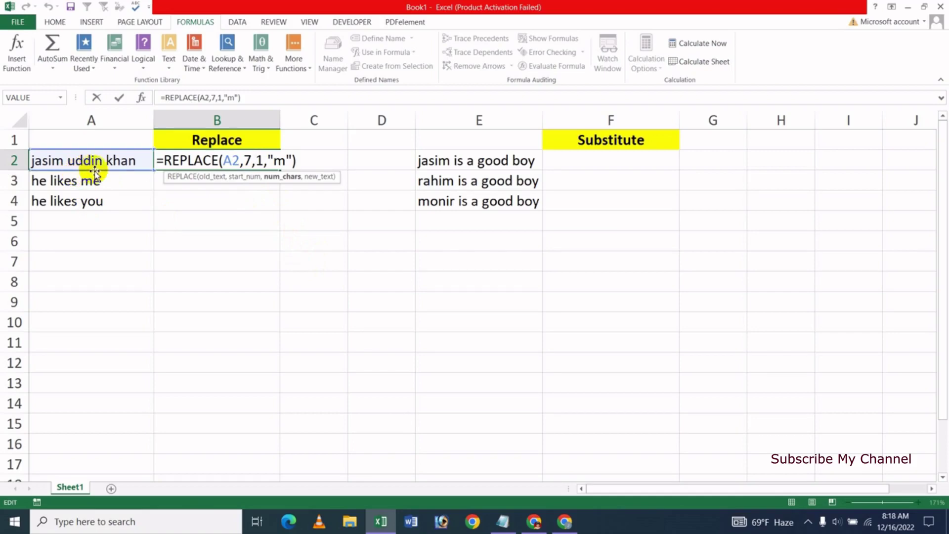
key("Delete")
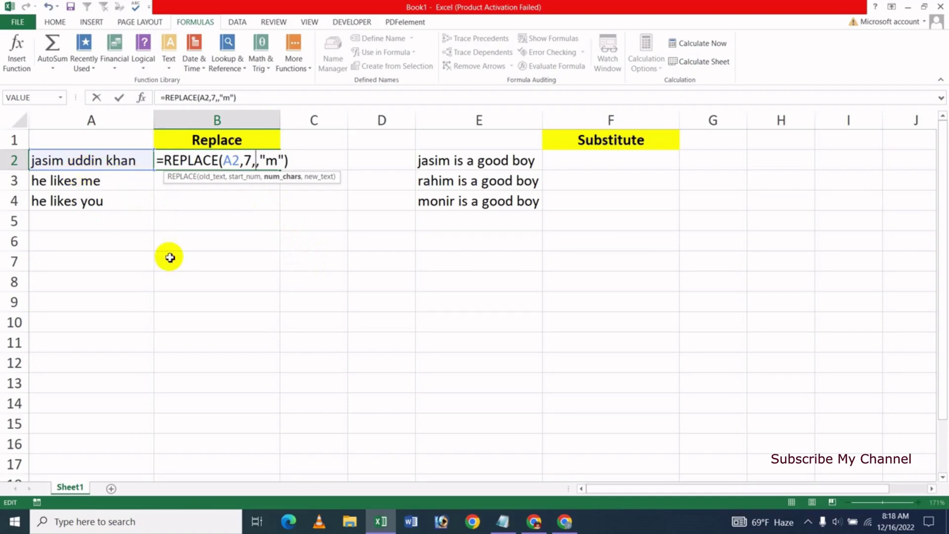
type("5")
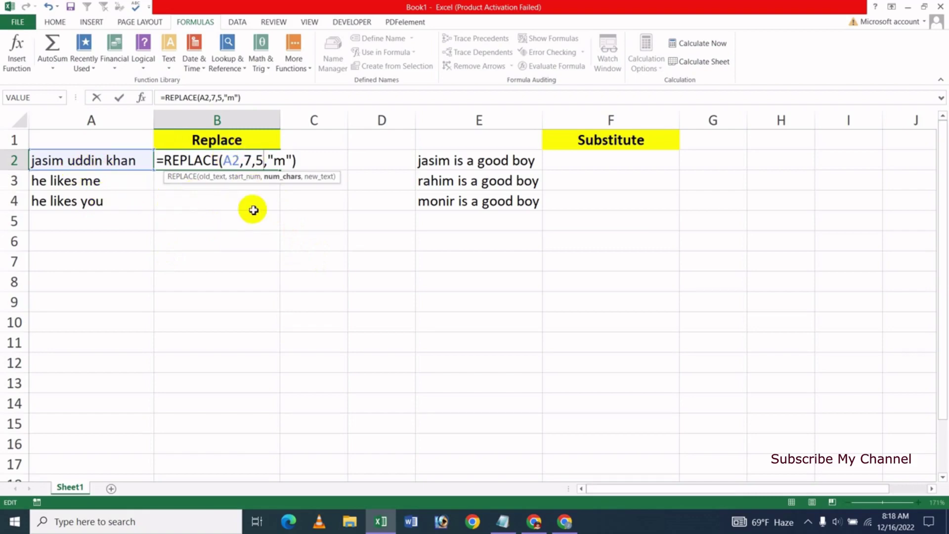
double_click(280, 165)
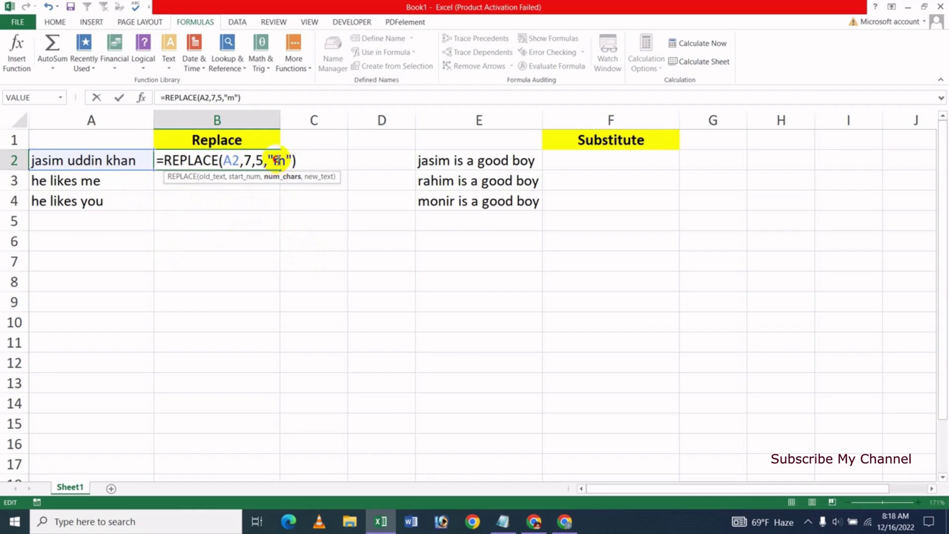
left_click(278, 162)
key("Delete")
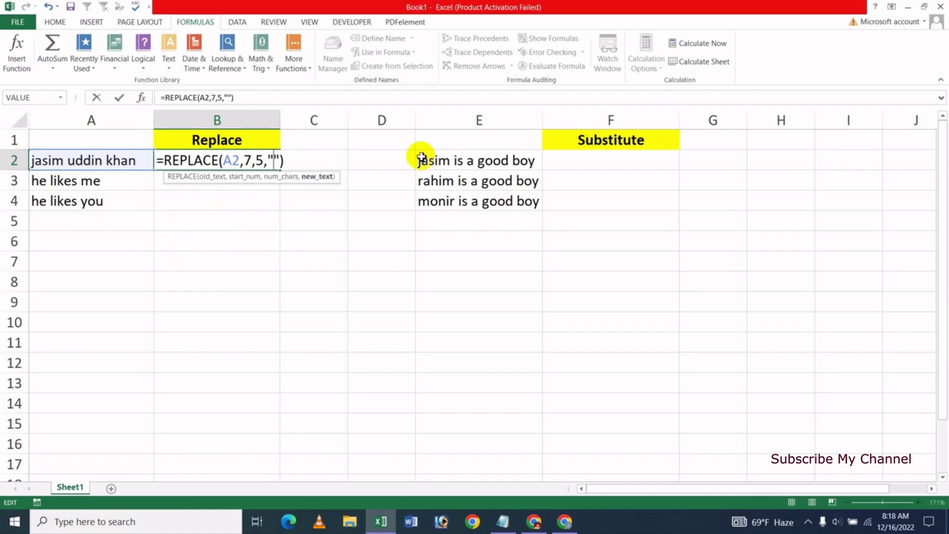
type("h")
type("ossain")
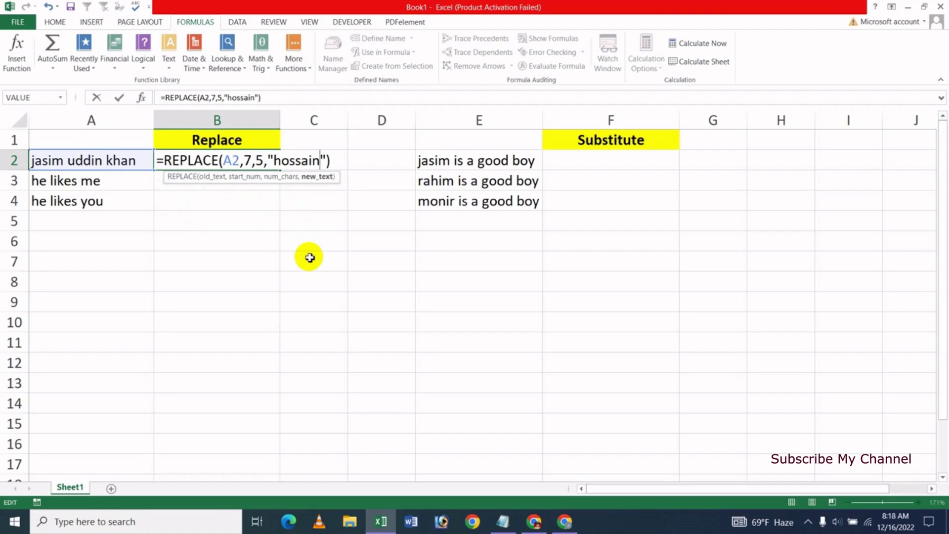
key("Return")
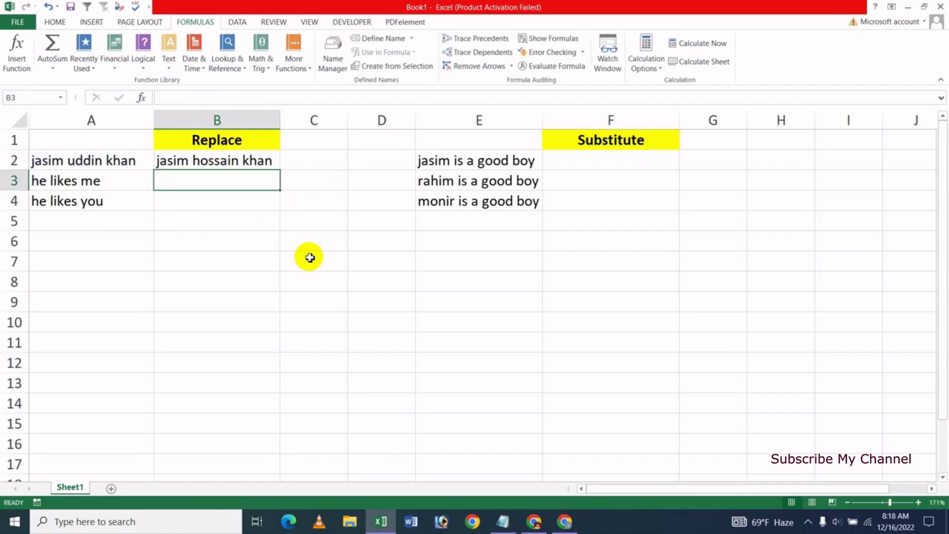
left_click(189, 167)
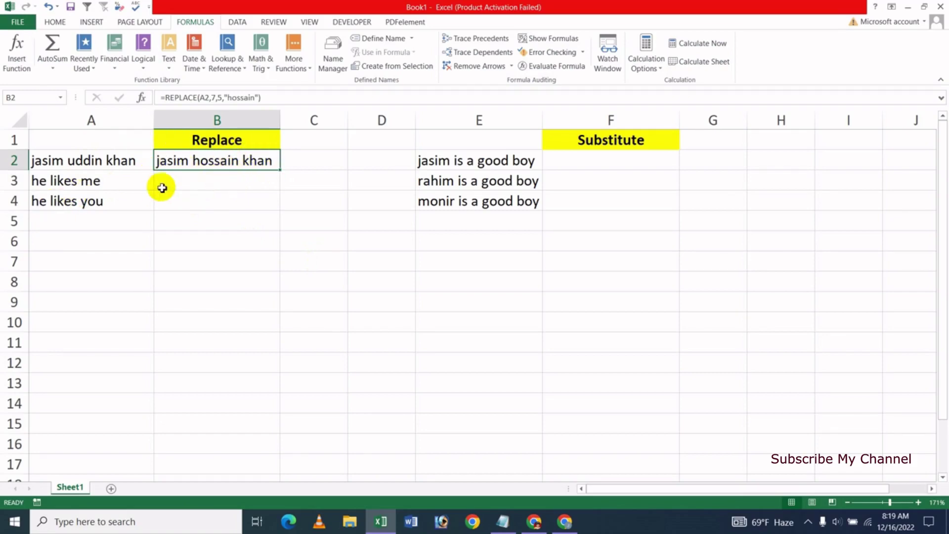
left_click(187, 180)
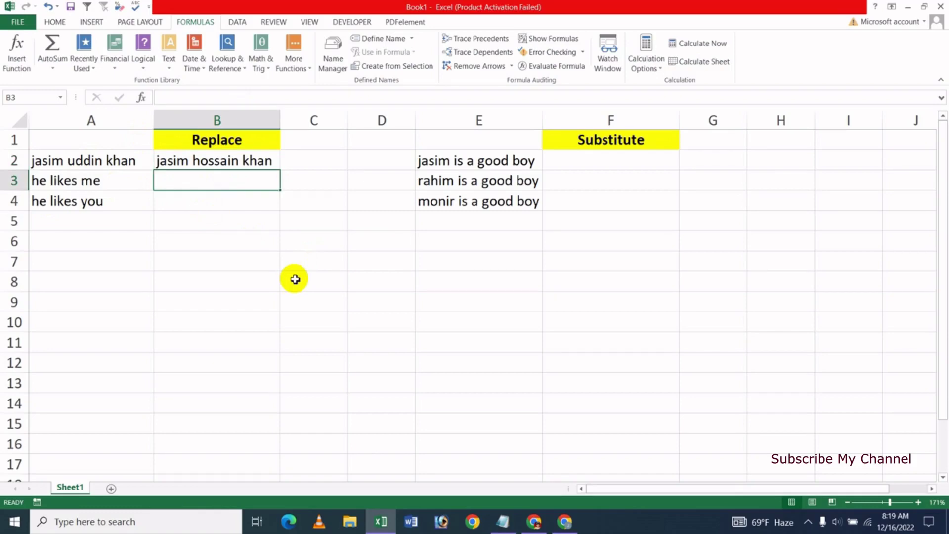
Begin =REPLACE(A3, in B3, using "he likes me" as the old text.
type("=rep")
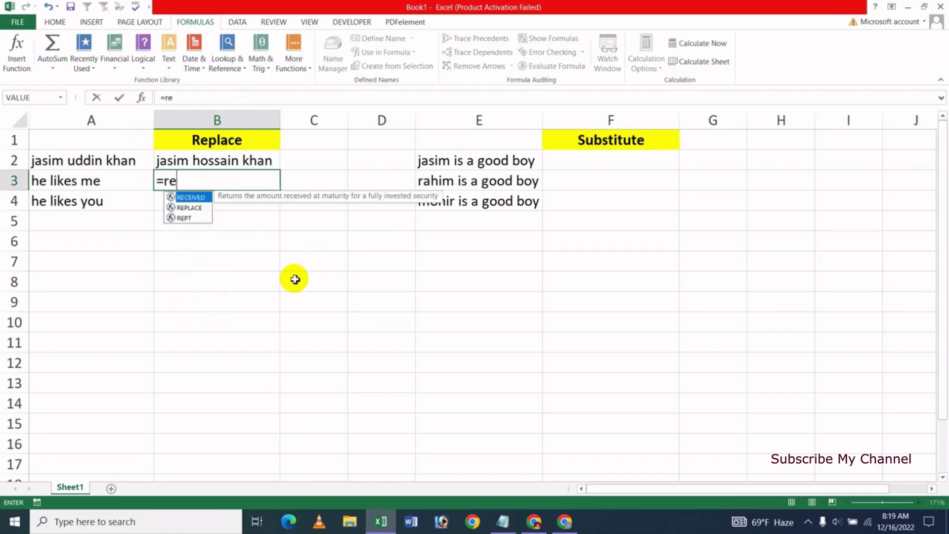
key("Tab")
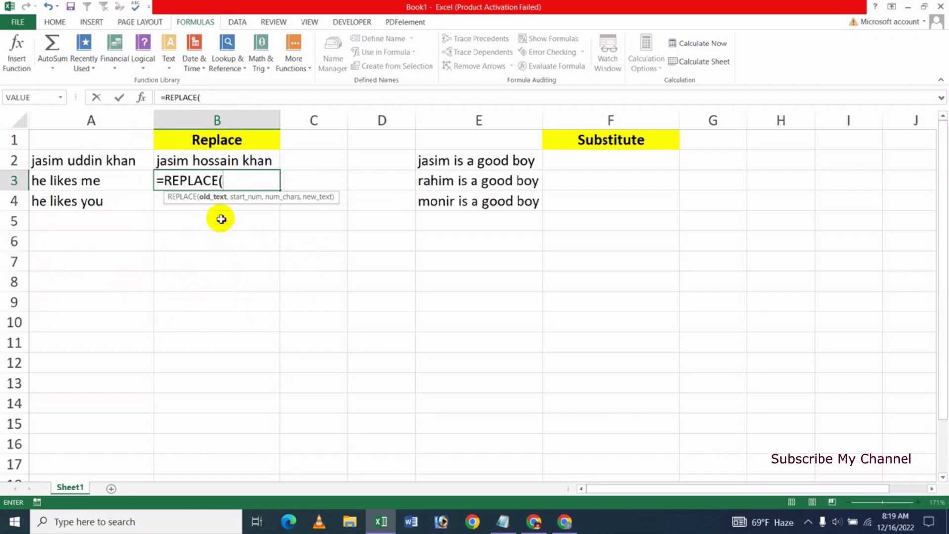
left_click(64, 182)
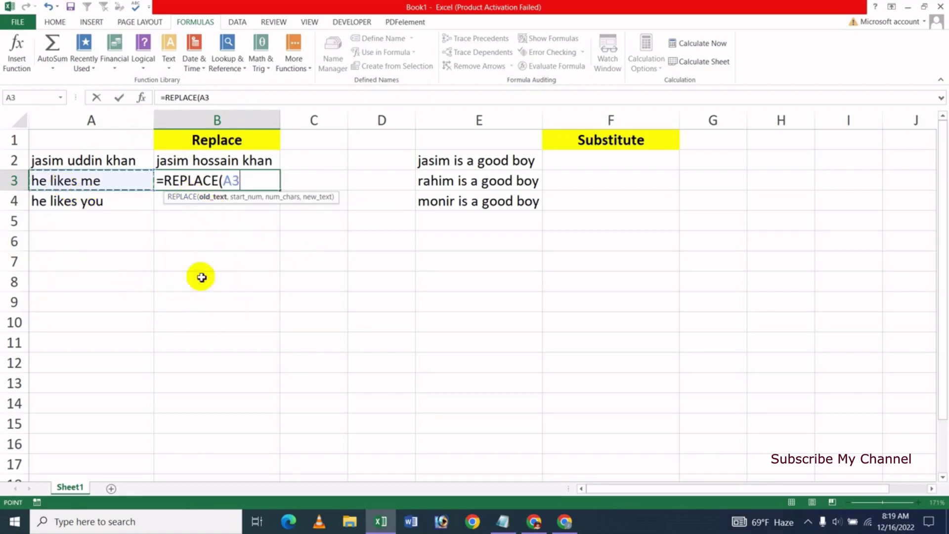
type(",")
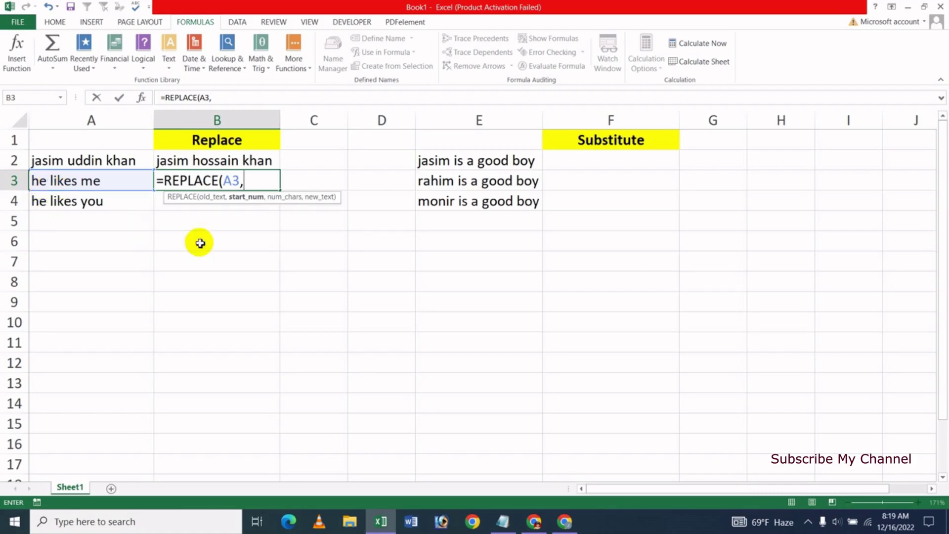
Finish B3 as =REPLACE(A3,4,5,"help") so it reads he help me.
type("4,")
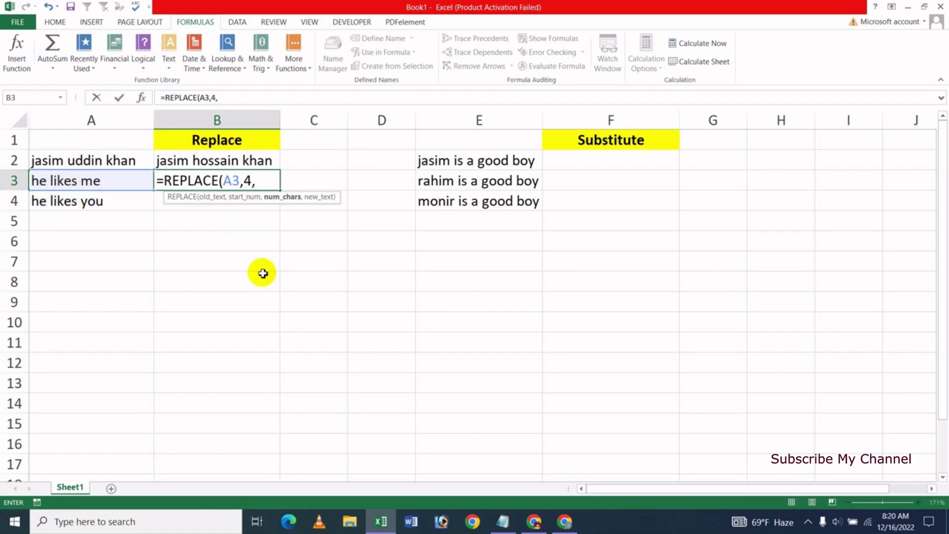
type("5,")
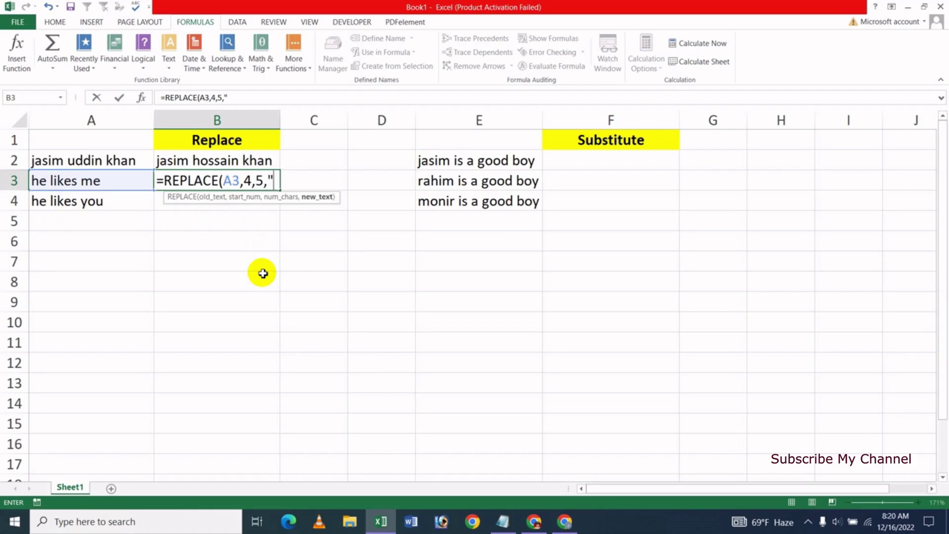
type("help")
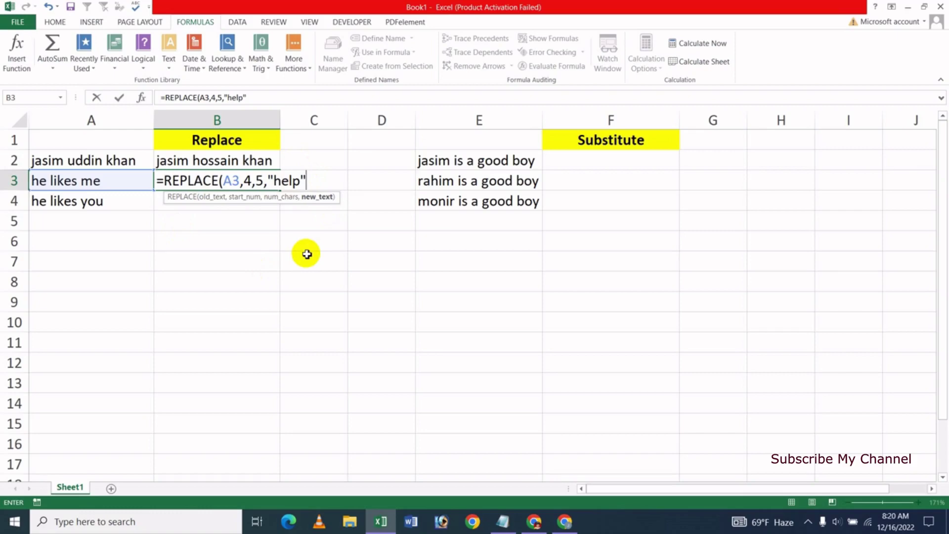
key("Return")
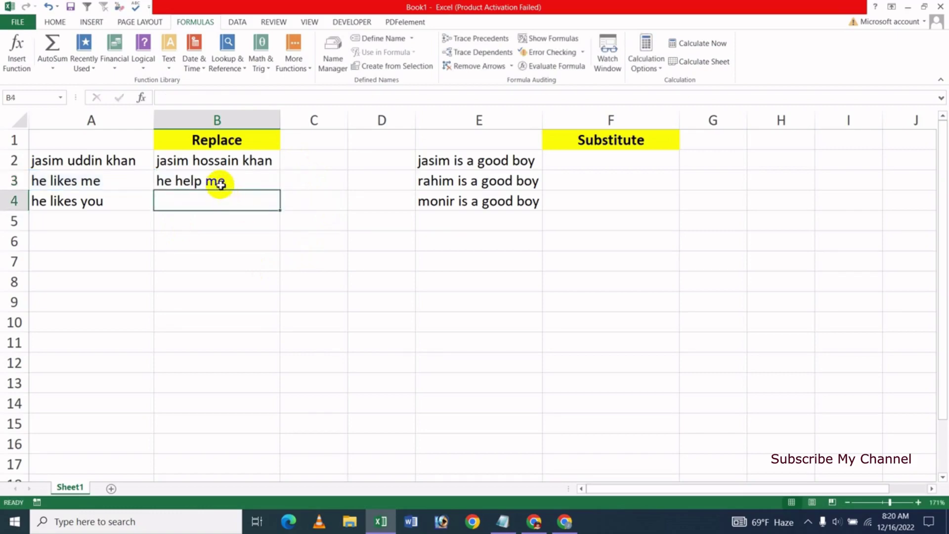
Fill the B3 formula down into B4, producing he help you.
left_click(220, 184)
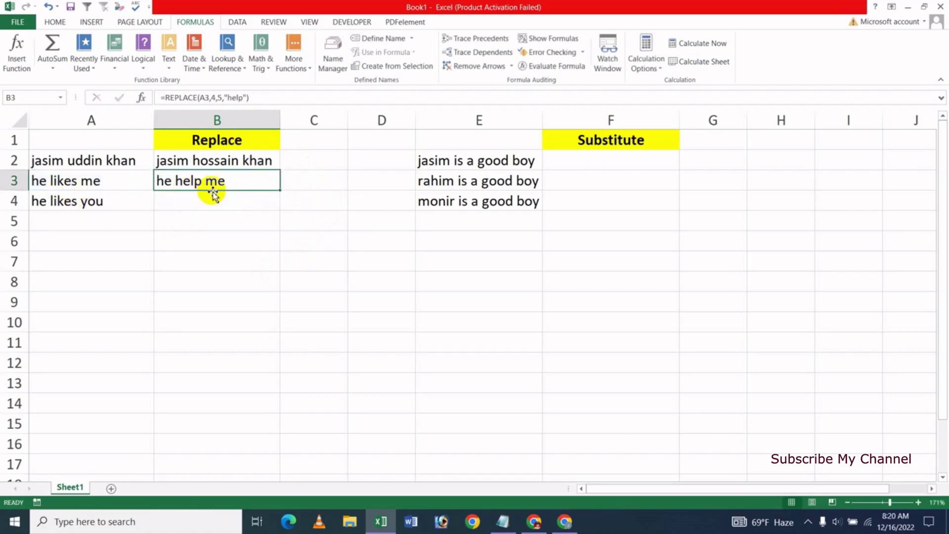
left_click_drag(280, 191, 280, 212)
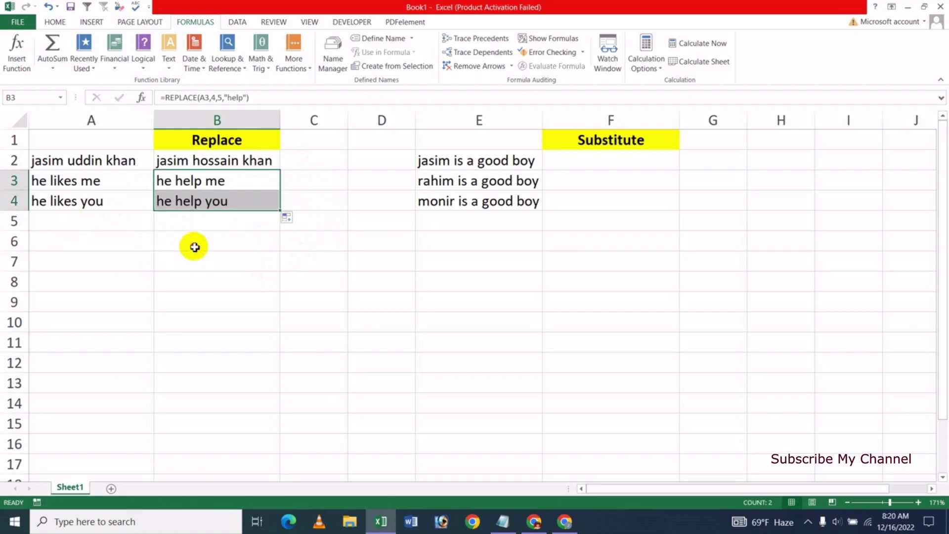
left_click(194, 248)
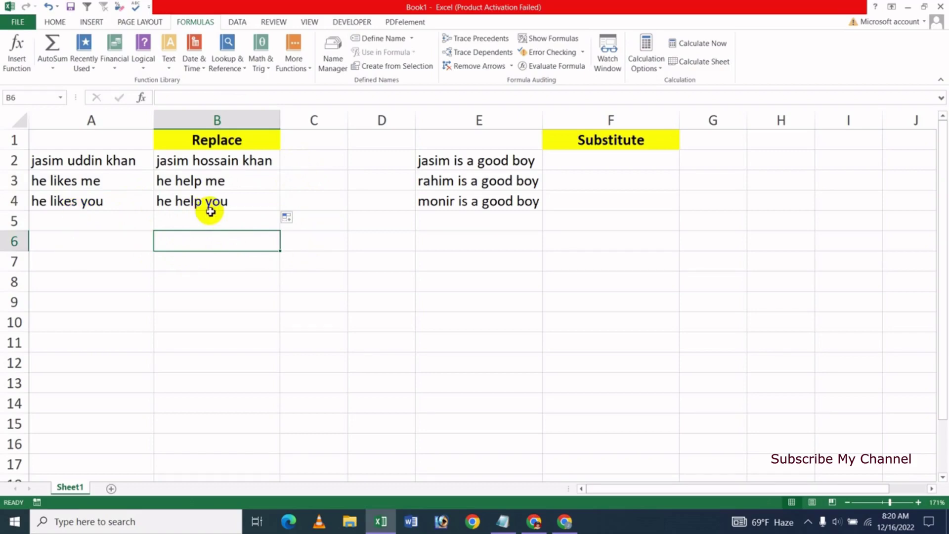
Change B3 to =REPLACE(A3,4,1,"m") so it reads he mikes me.
left_click(212, 183)
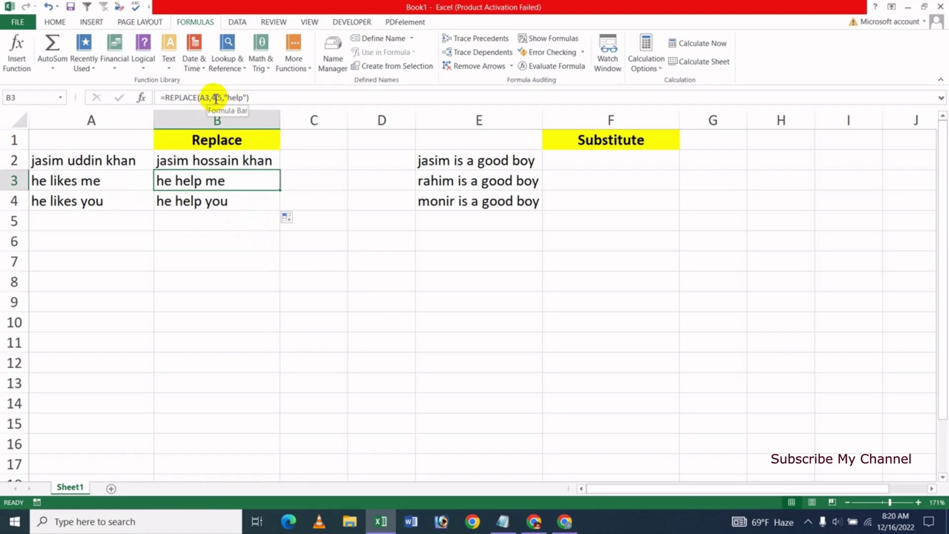
left_click(218, 97)
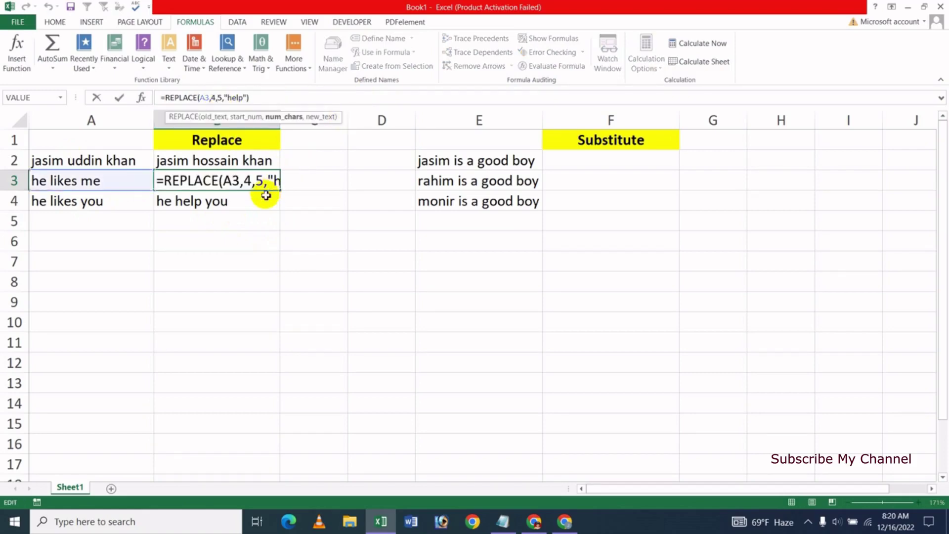
key("Delete")
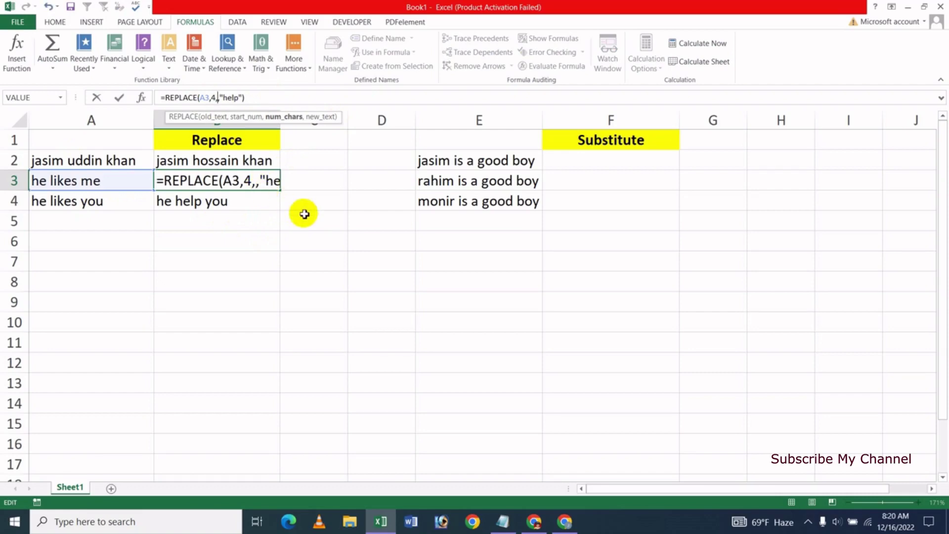
type("1")
key("Right")
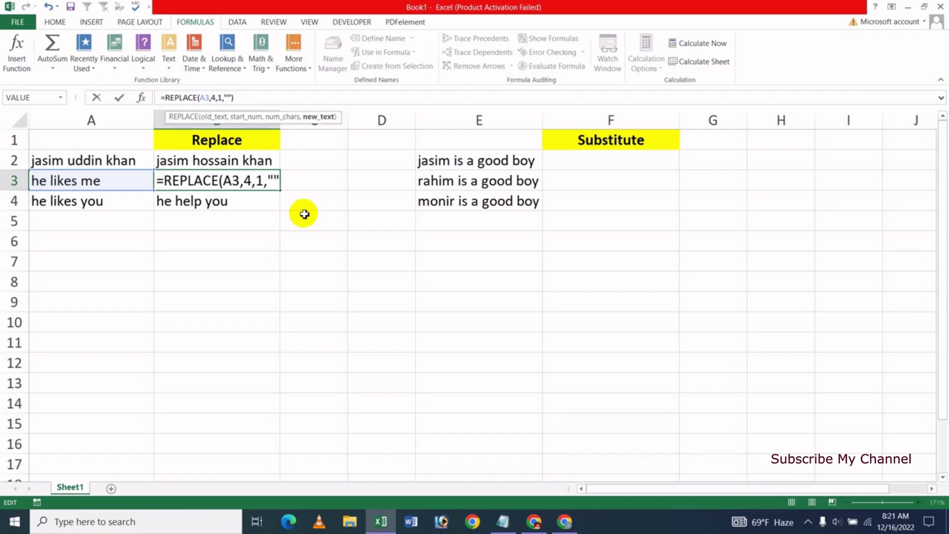
type("m")
key("Return")
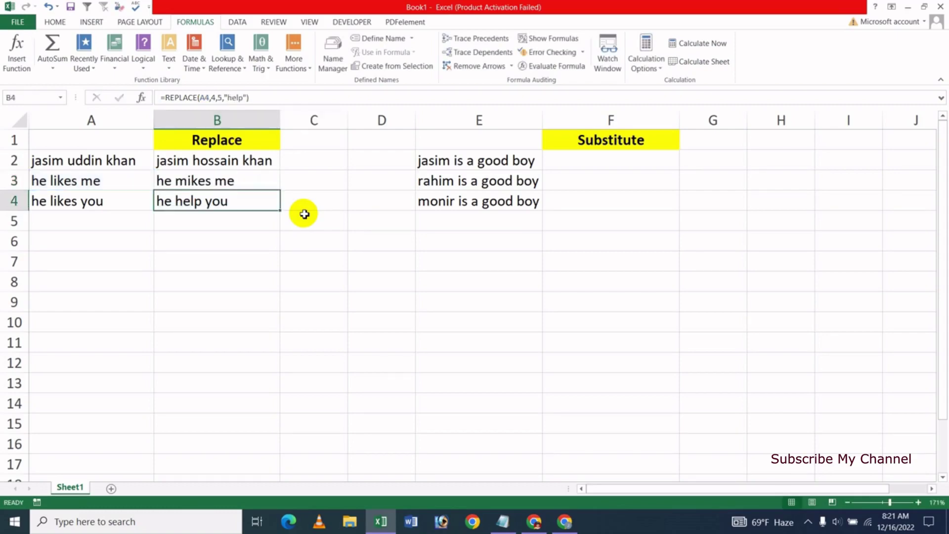
left_click(183, 182)
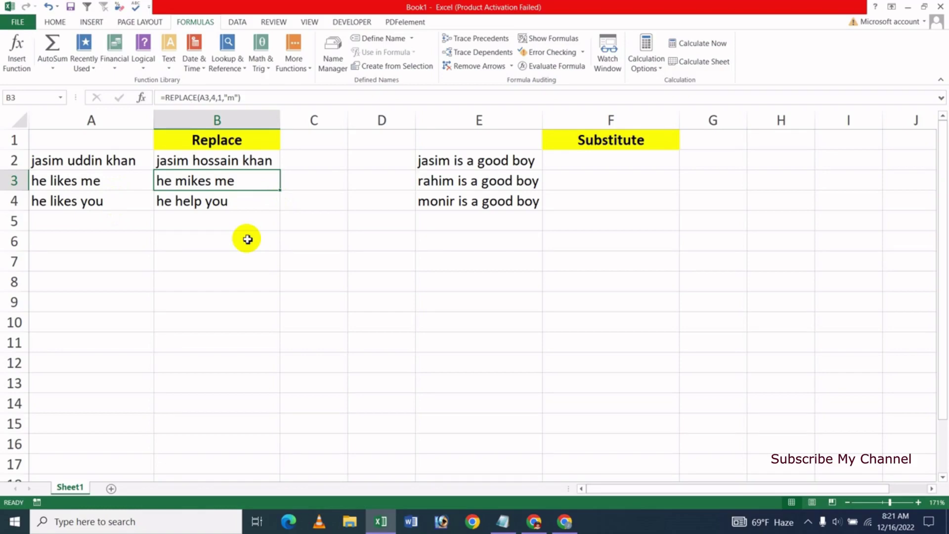
left_click(247, 239)
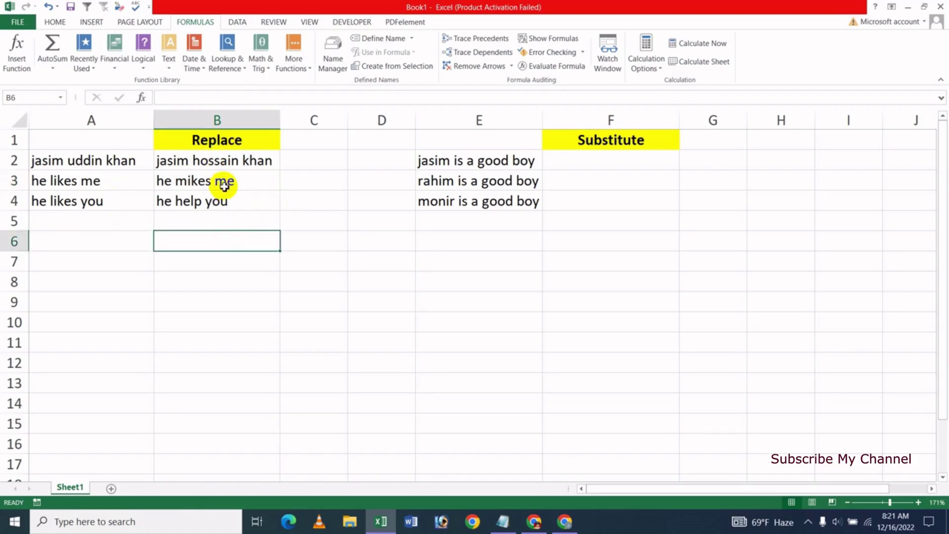
Clear B2:B4, then select B2 and bring up the Formulas Text function list.
left_click_drag(243, 165, 244, 194)
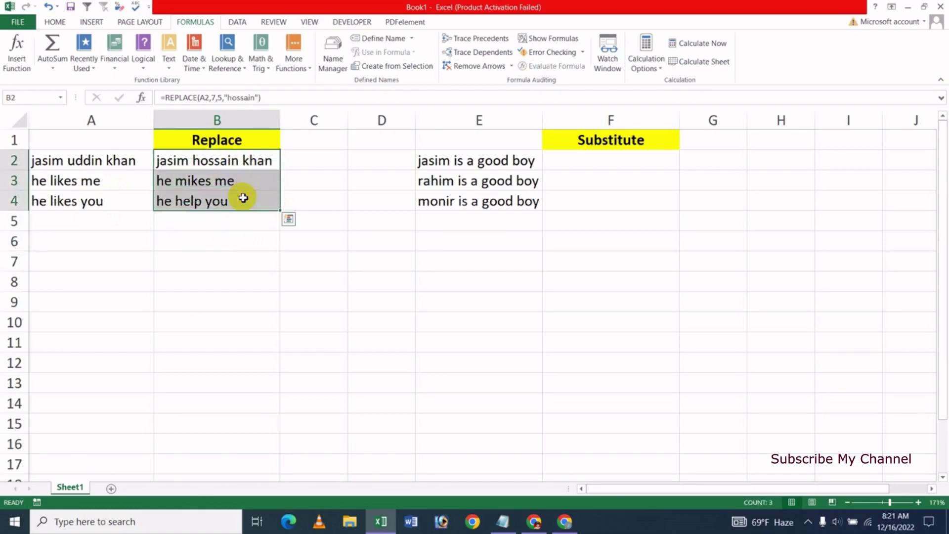
key("Delete")
left_click(190, 242)
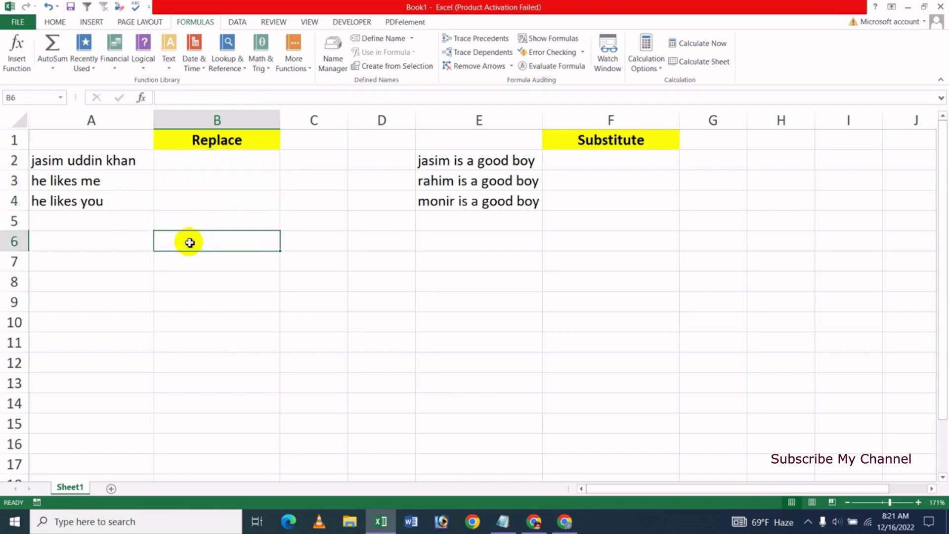
left_click(216, 160)
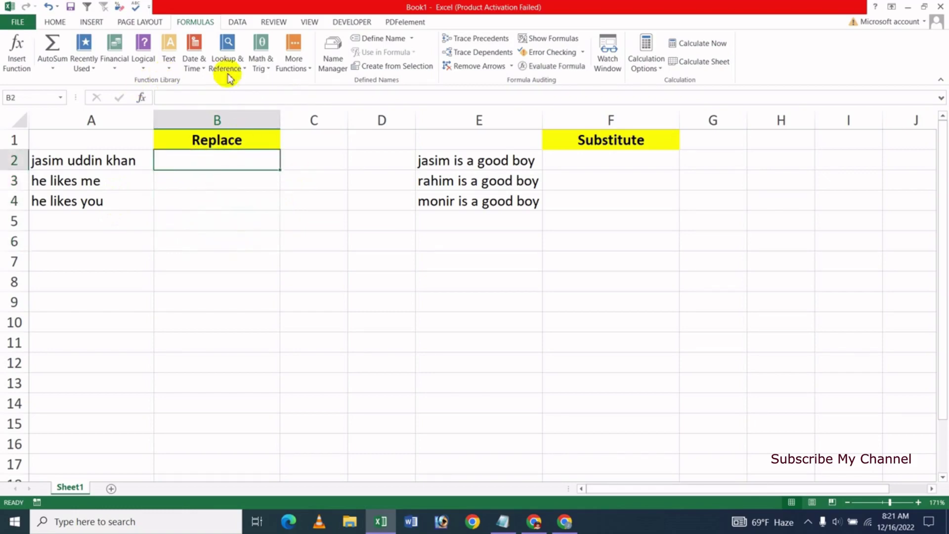
left_click(169, 70)
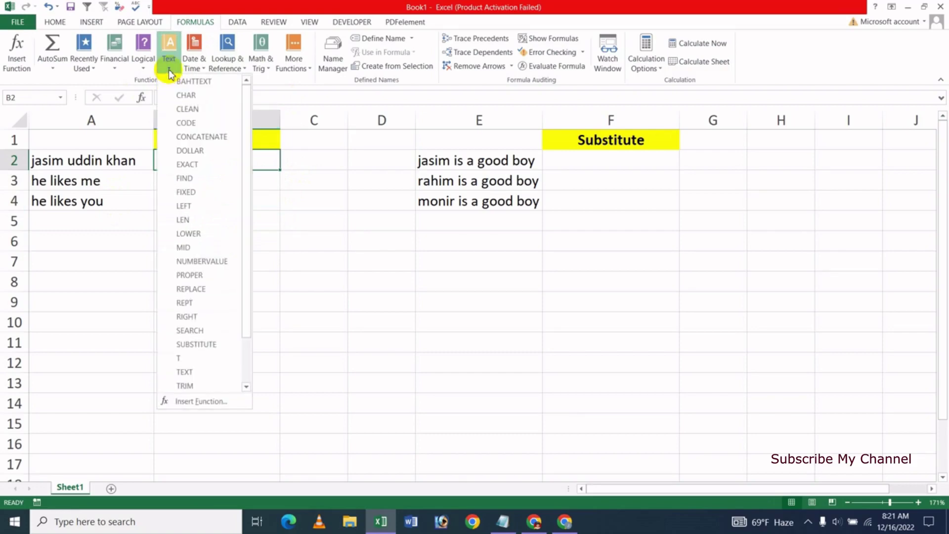
Build =REPLACE(A2,3,3,"upm") in B2 via Function Arguments, returning jaupm uddin khan.
left_click(210, 289)
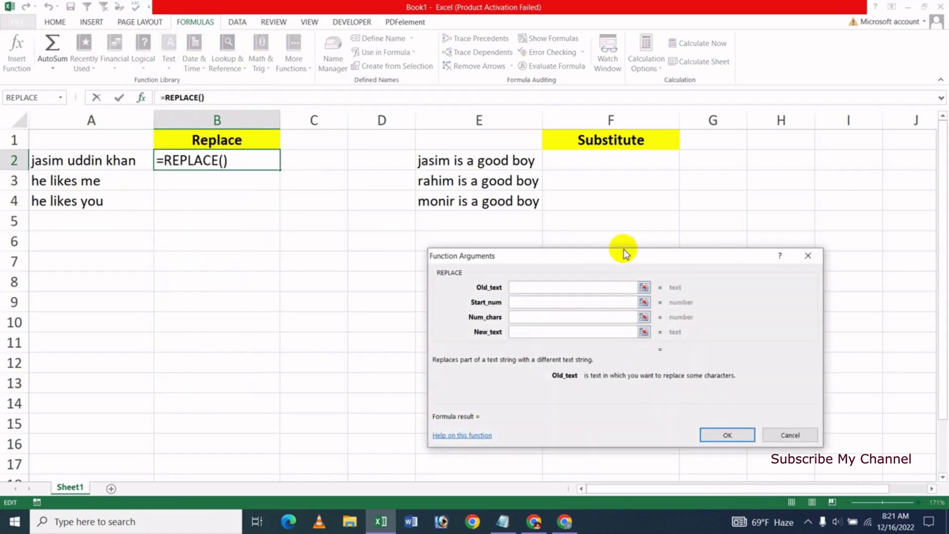
left_click_drag(626, 252, 550, 267)
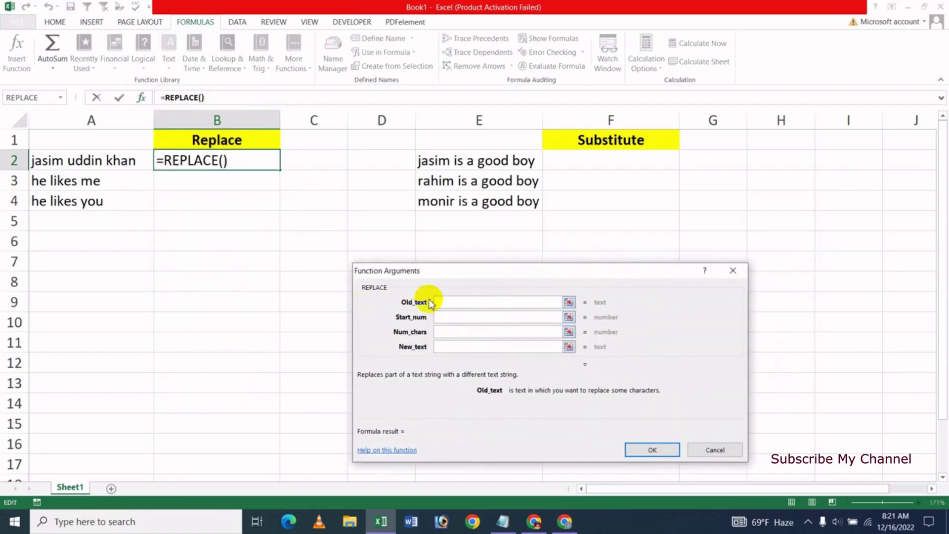
left_click(102, 170)
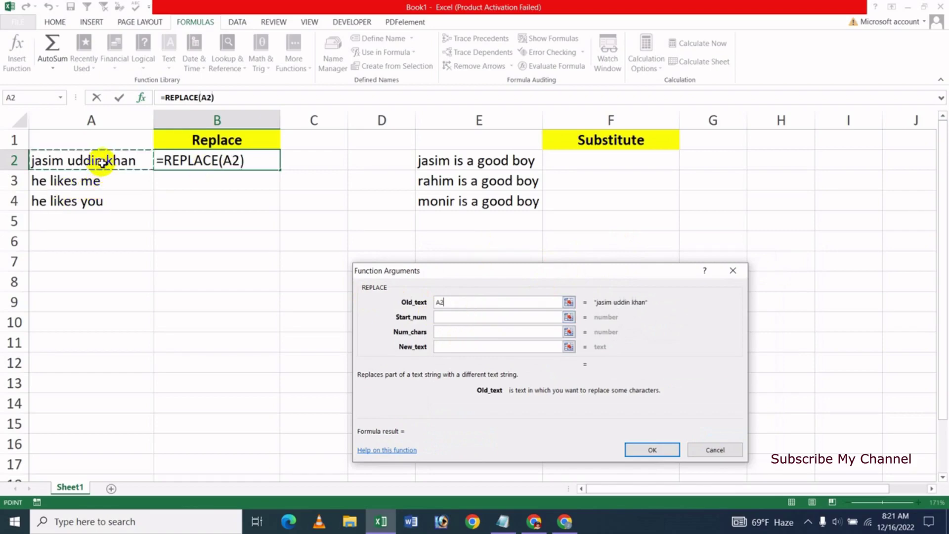
left_click(465, 317)
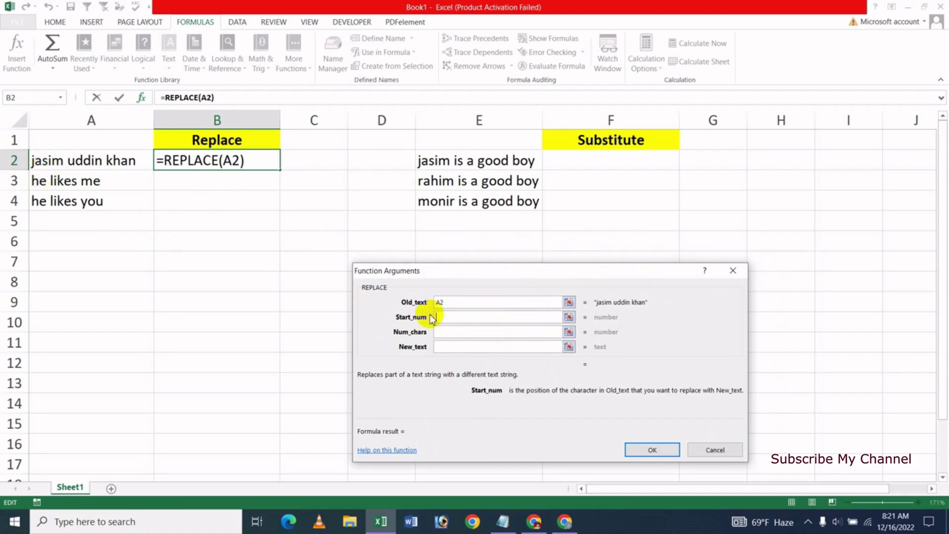
type("3")
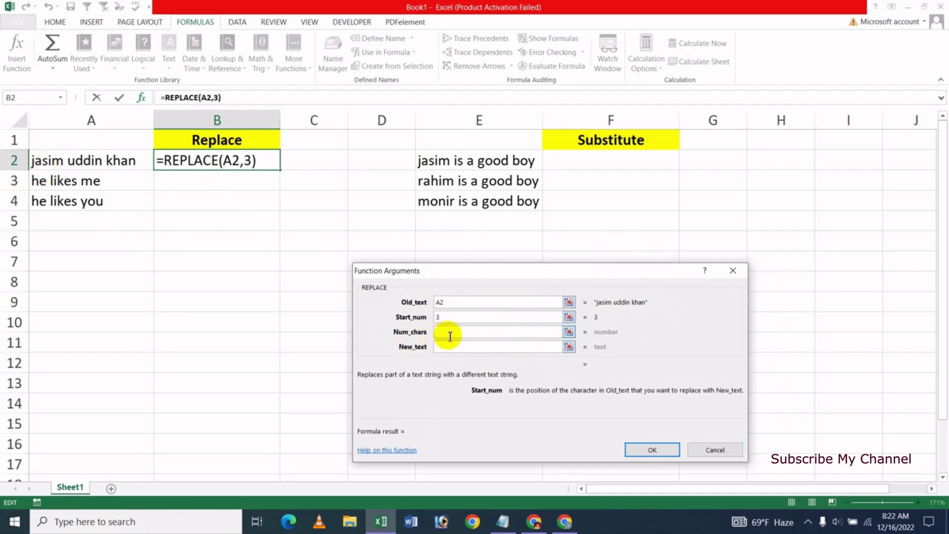
left_click(453, 336)
type("3")
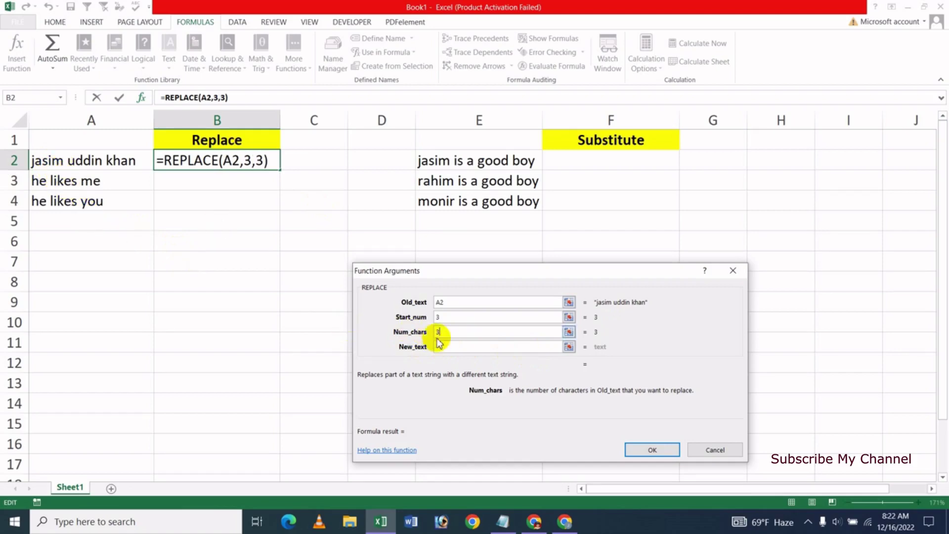
left_click(453, 351)
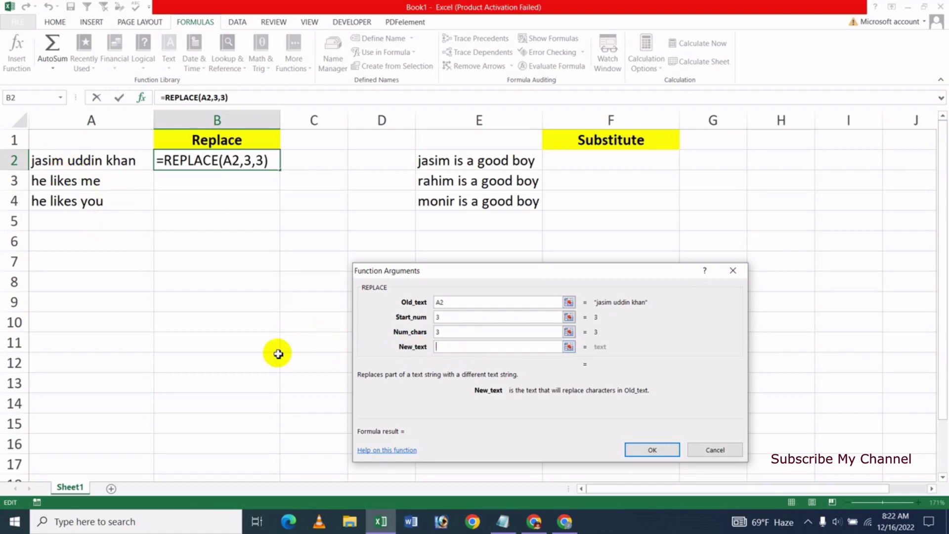
type("up")
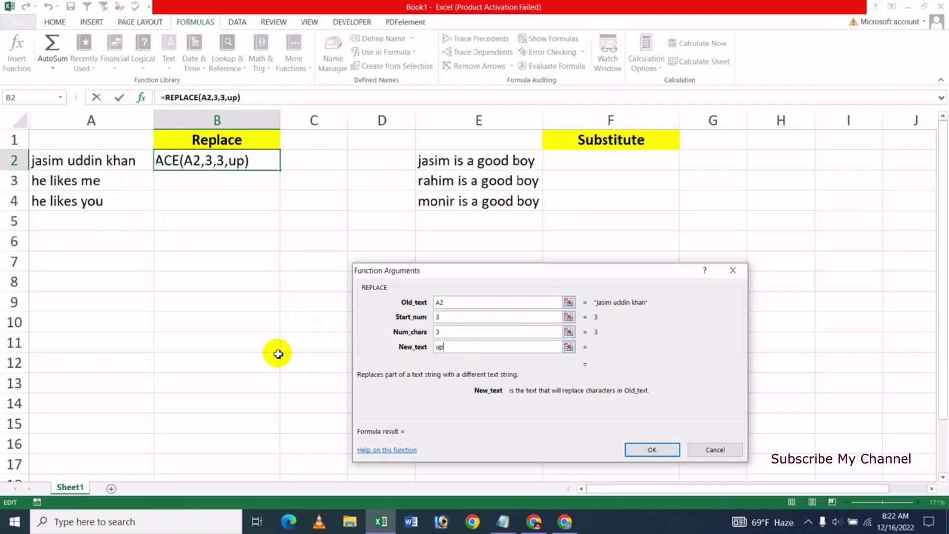
type("m")
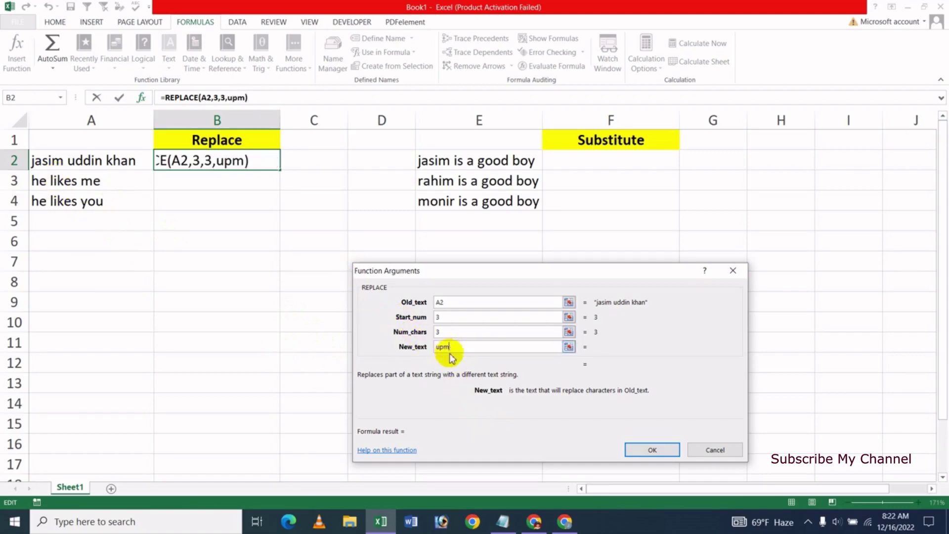
left_click(652, 450)
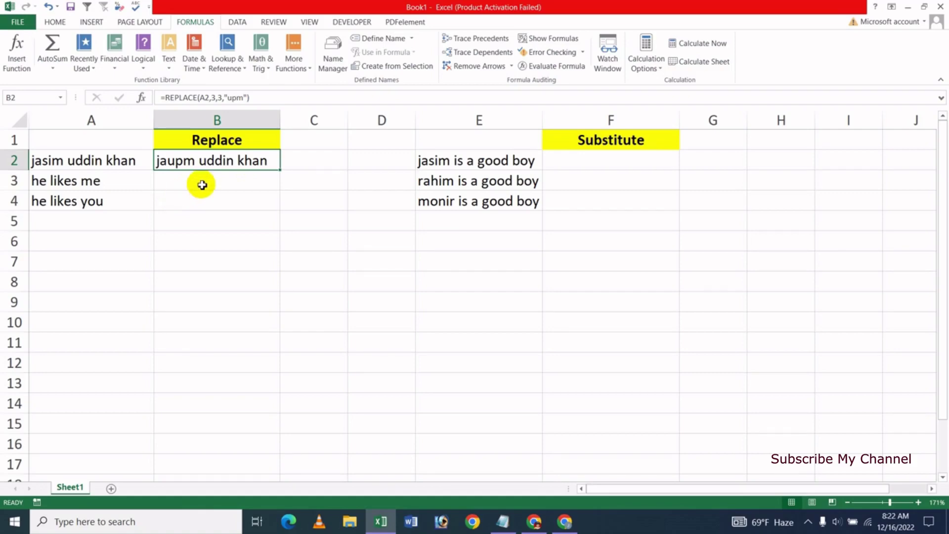
left_click(202, 184)
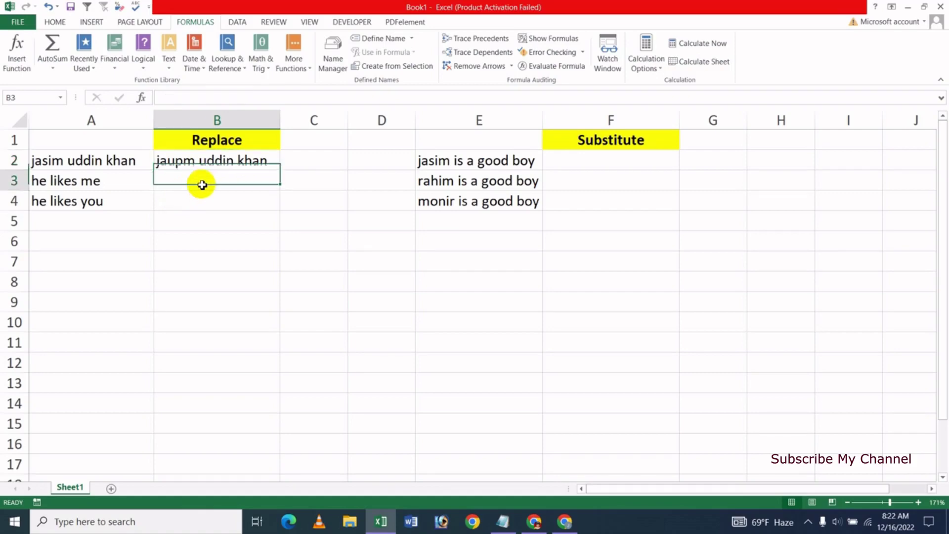
Enter =REPLACE(A3,1,2,"Hasan") in B3 so it reads 'Hasan likes me'.
left_click(174, 71)
left_click(214, 295)
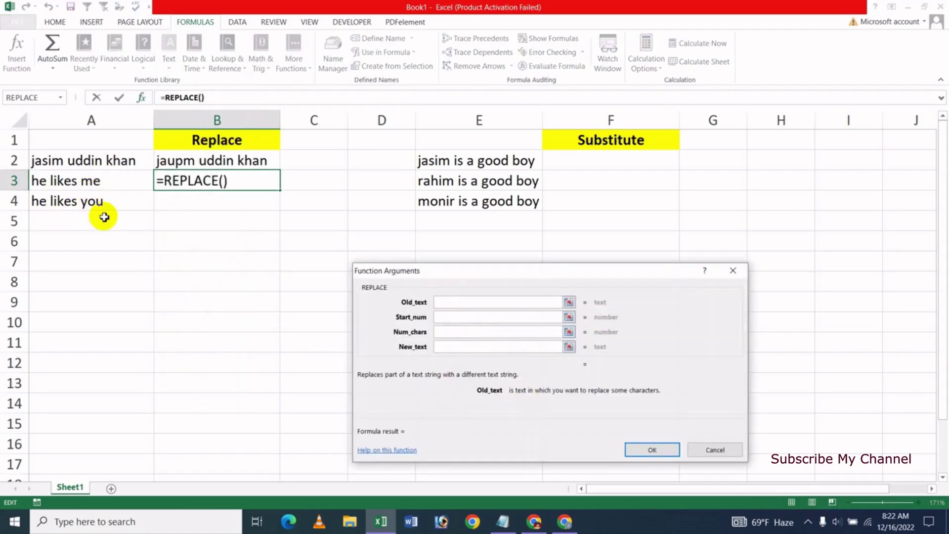
left_click(79, 186)
left_click(449, 318)
type("1")
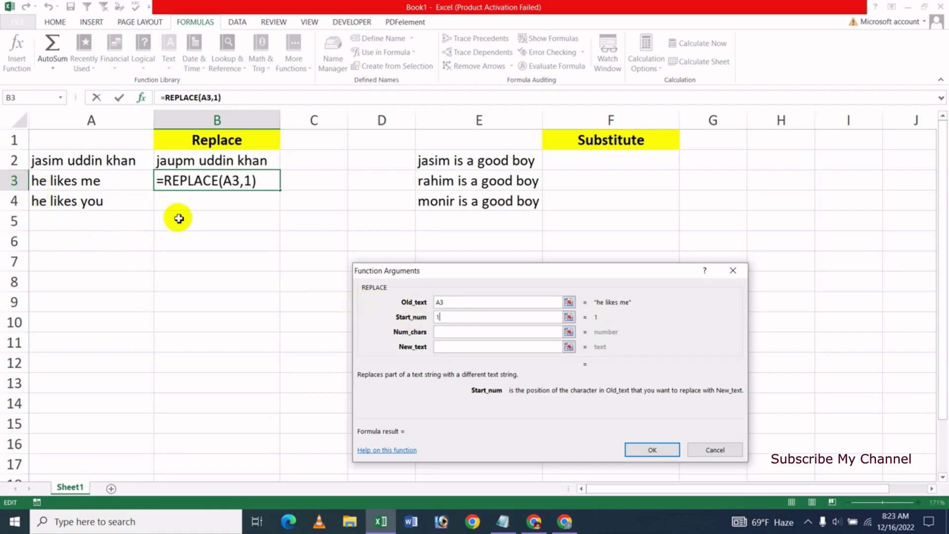
left_click(445, 333)
type("2")
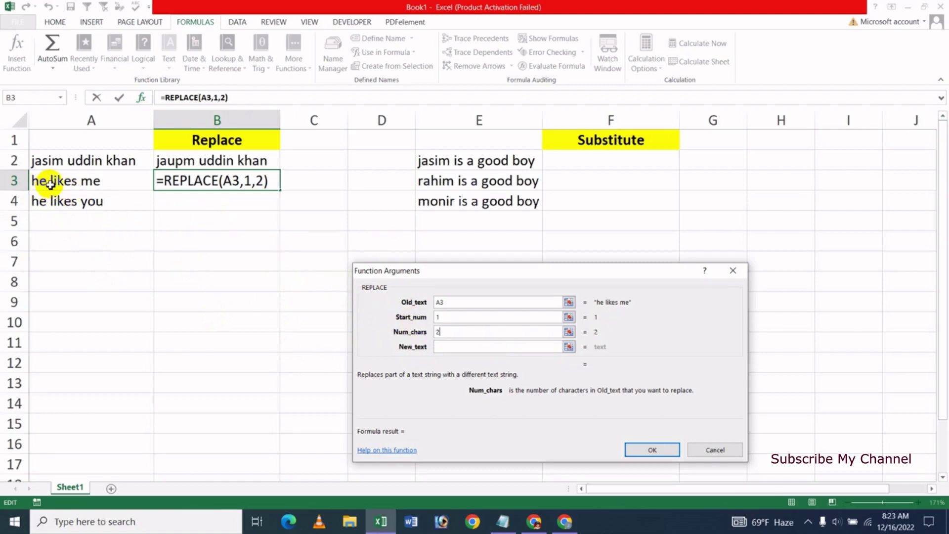
left_click(447, 349)
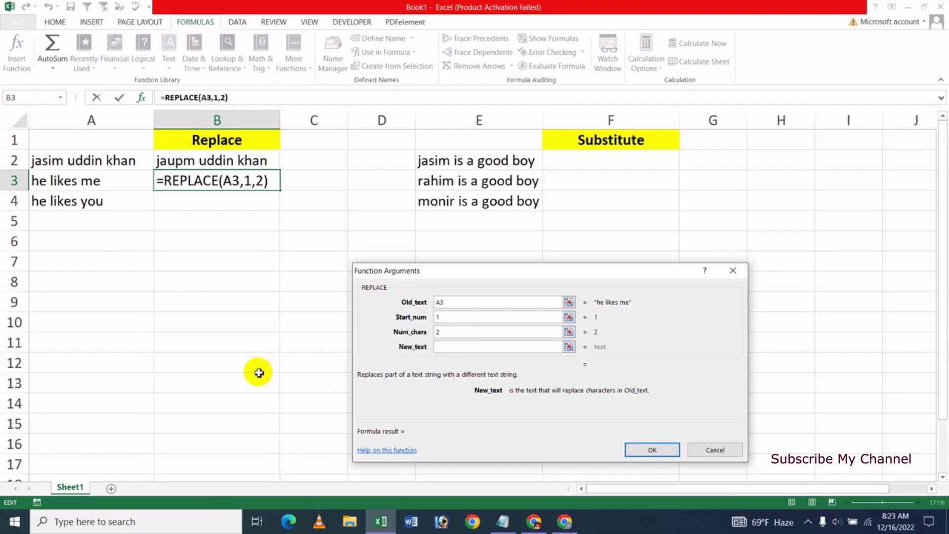
type("Hasan")
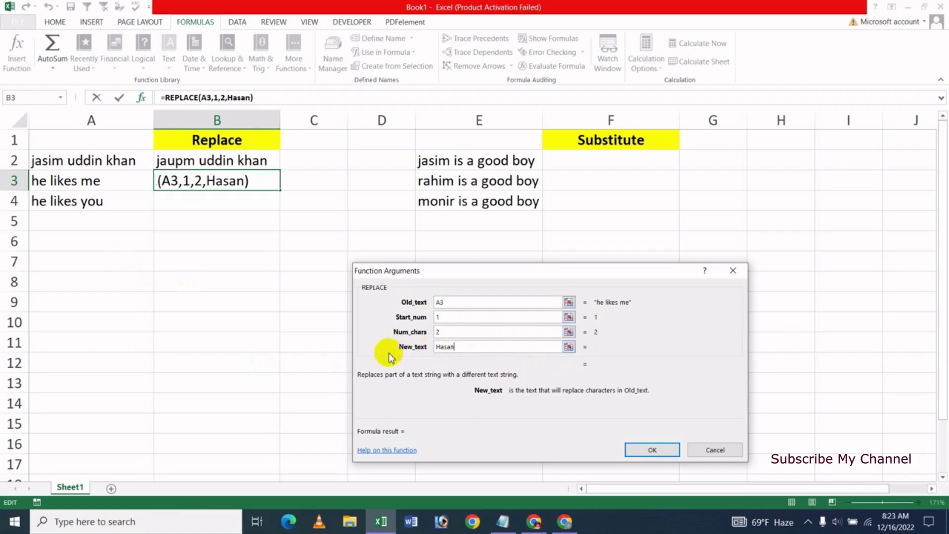
left_click(652, 450)
left_click(227, 237)
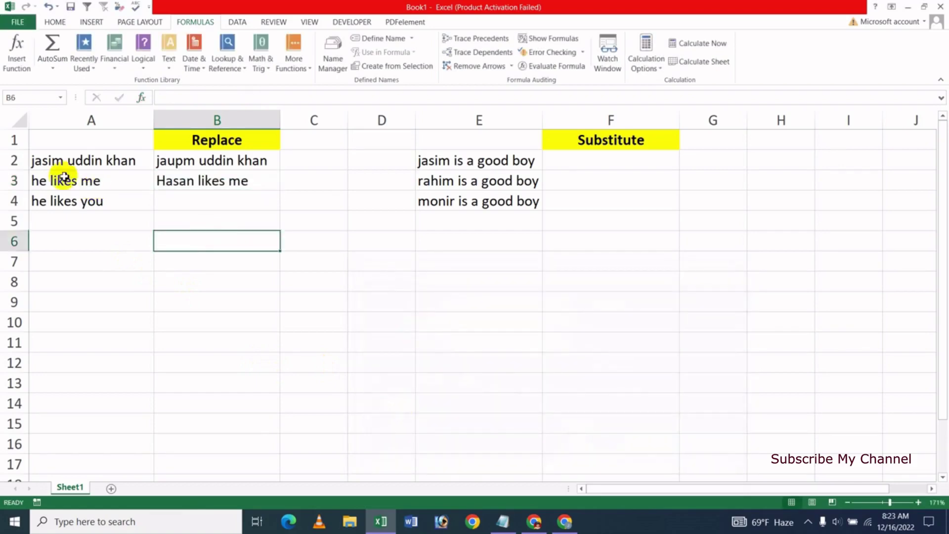
left_click(178, 184)
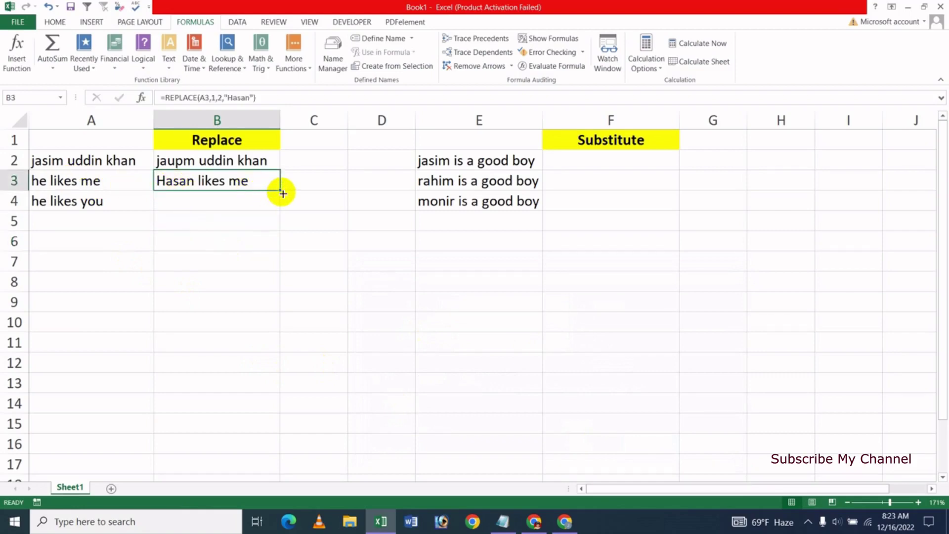
Fill B3's REPLACE formula down into B4, producing 'Hasan likes you'.
left_click_drag(283, 193, 275, 202)
left_click(239, 257)
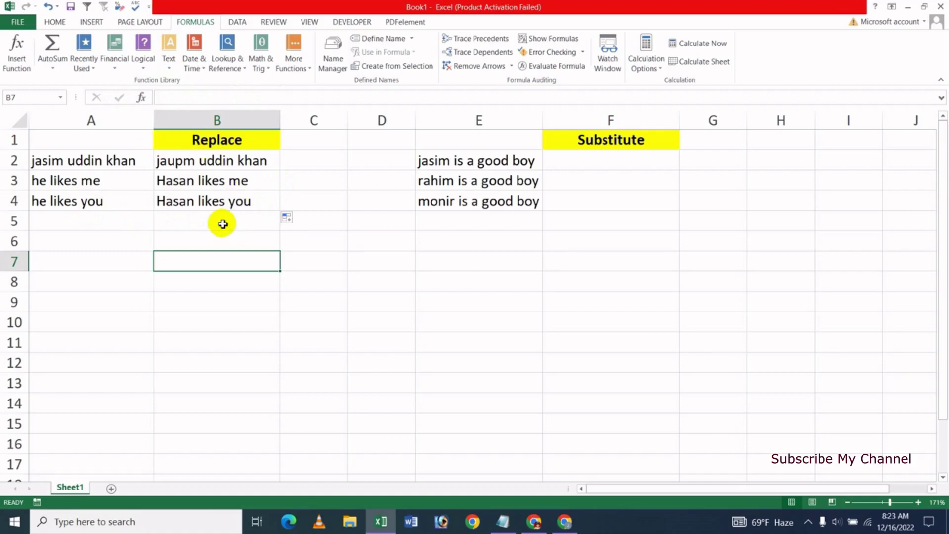
left_click(449, 305)
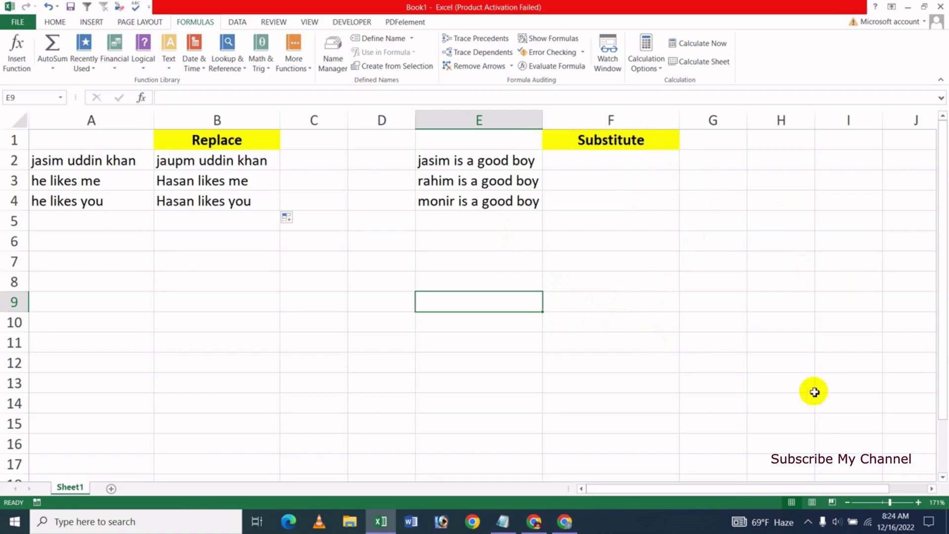
Enter =SUBSTITUTE(E2,"good","bad") in F2 to return 'jasim is a bad boy'.
left_click(932, 489)
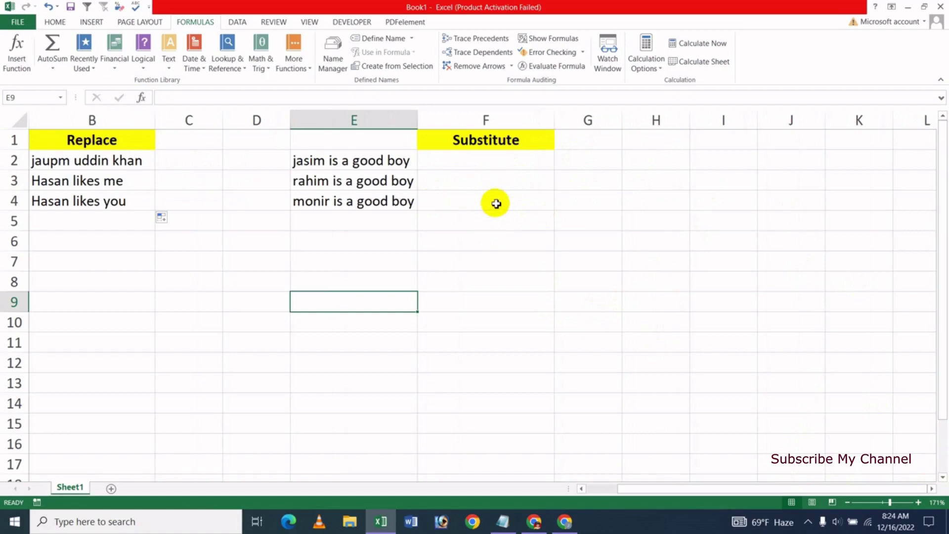
left_click(512, 164)
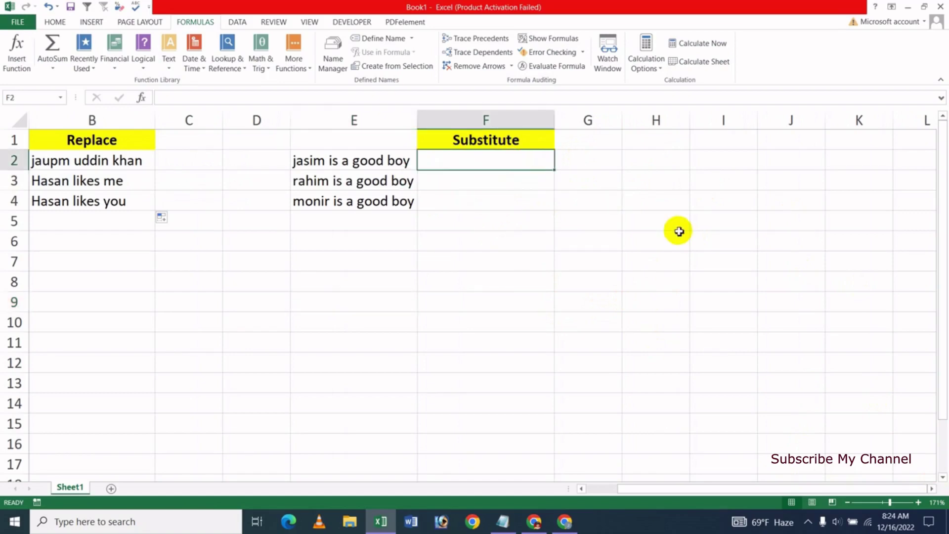
type("=")
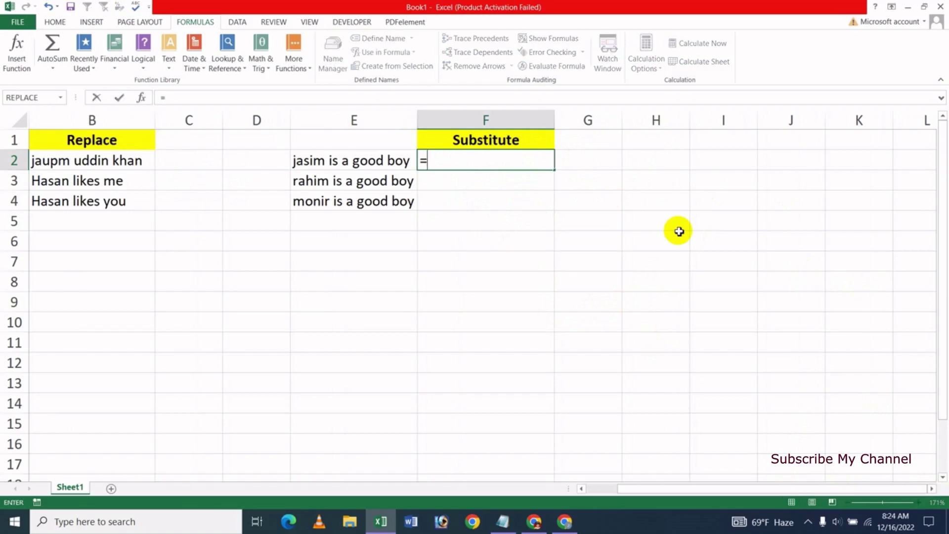
type("su")
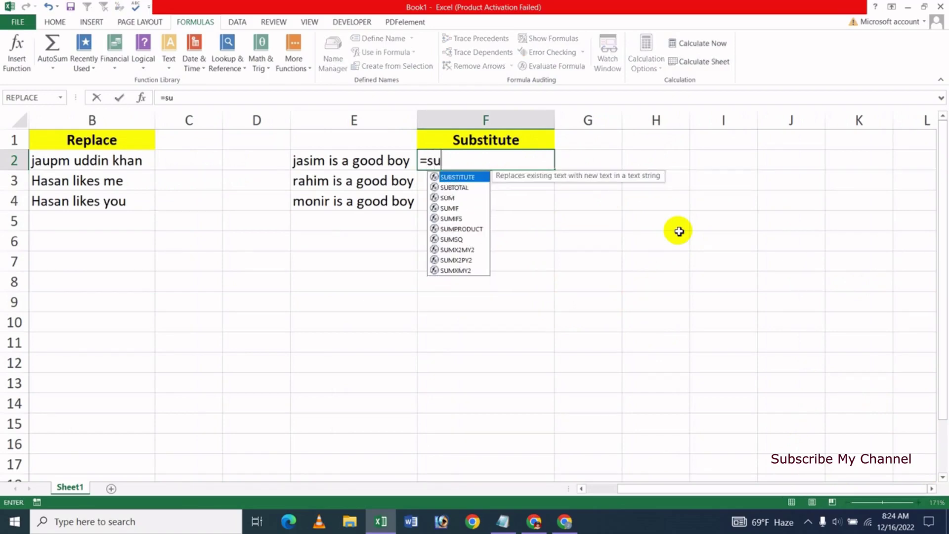
type("b")
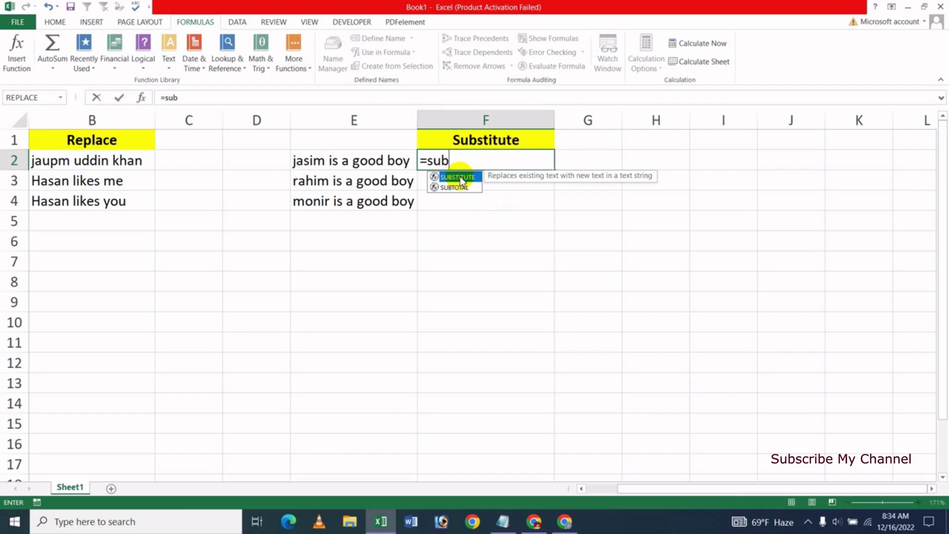
key("Tab")
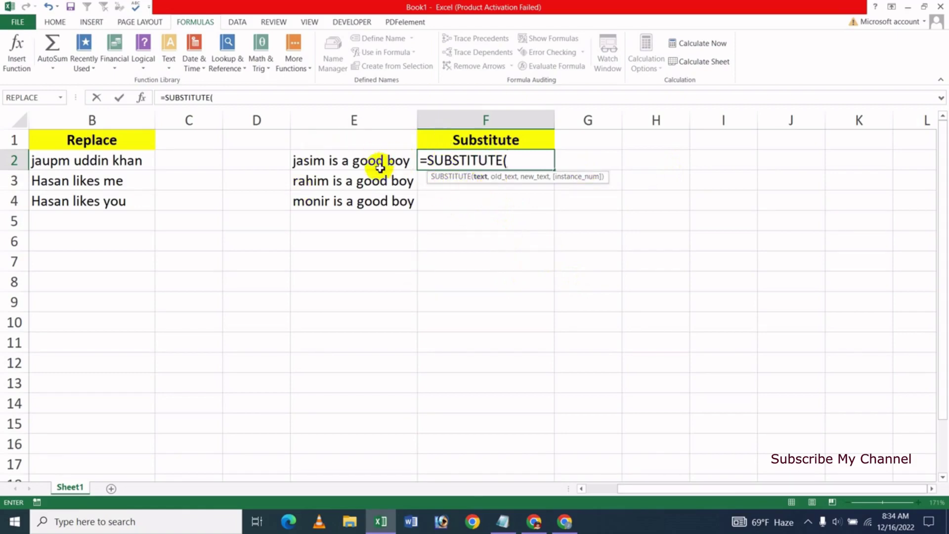
left_click(366, 162)
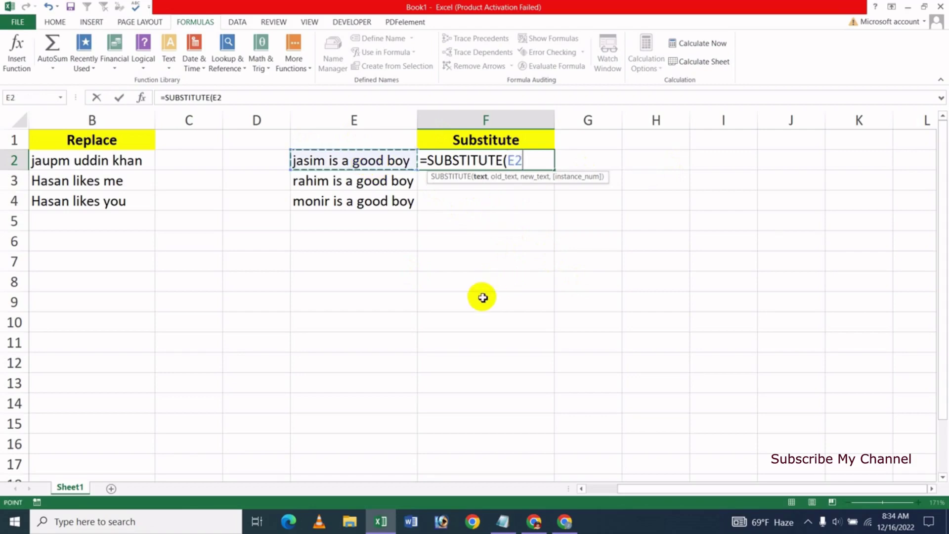
type(",")
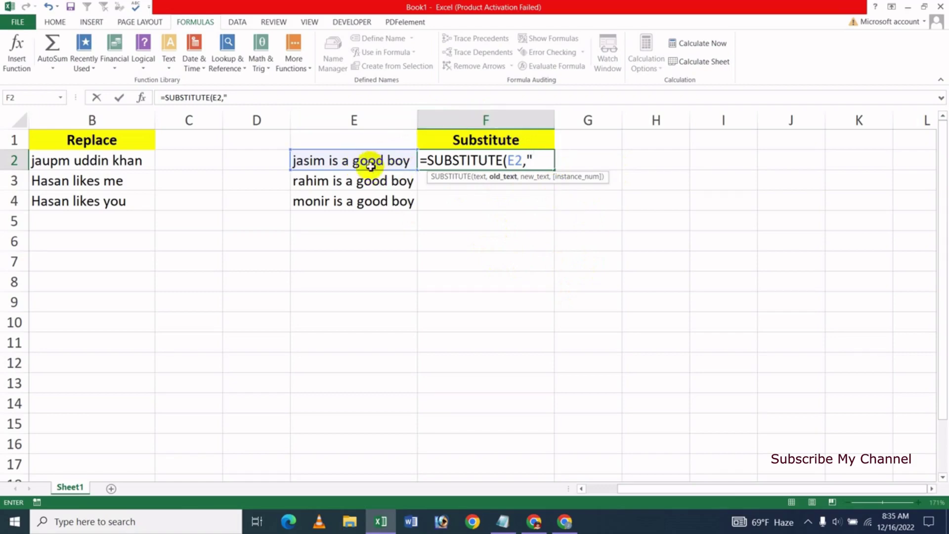
type("good\"")
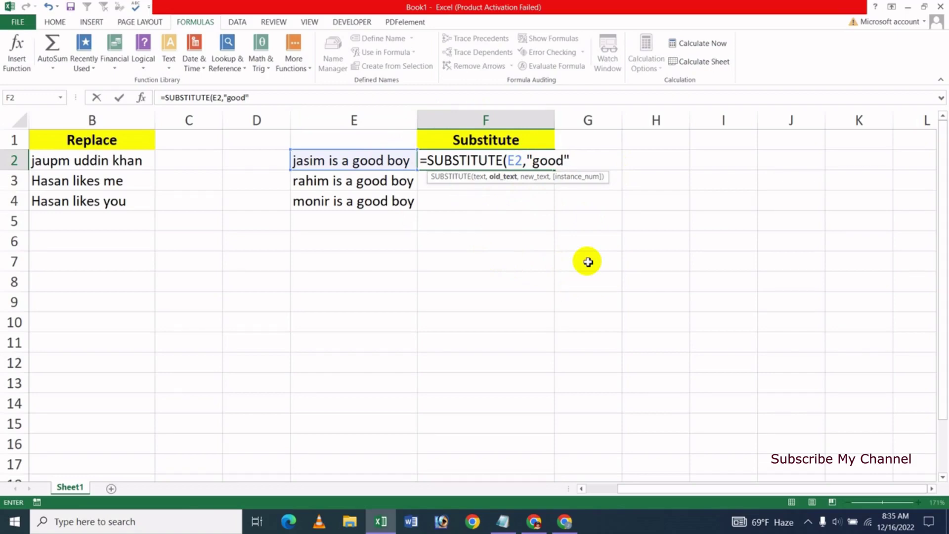
type(",")
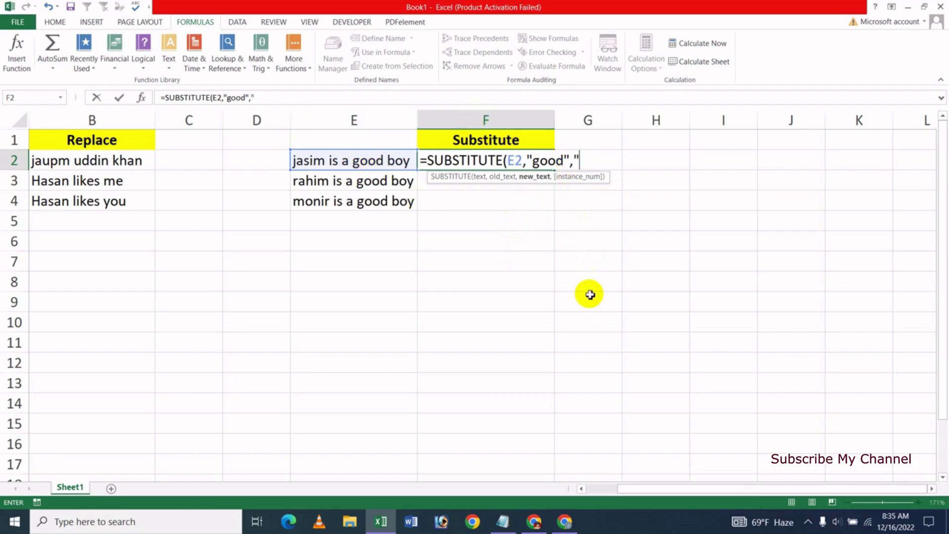
type("bad")
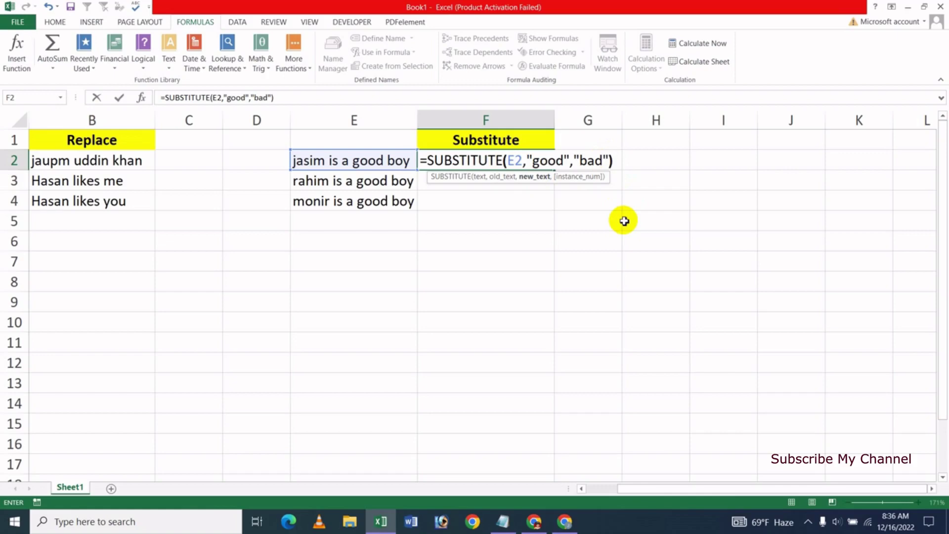
key("Return")
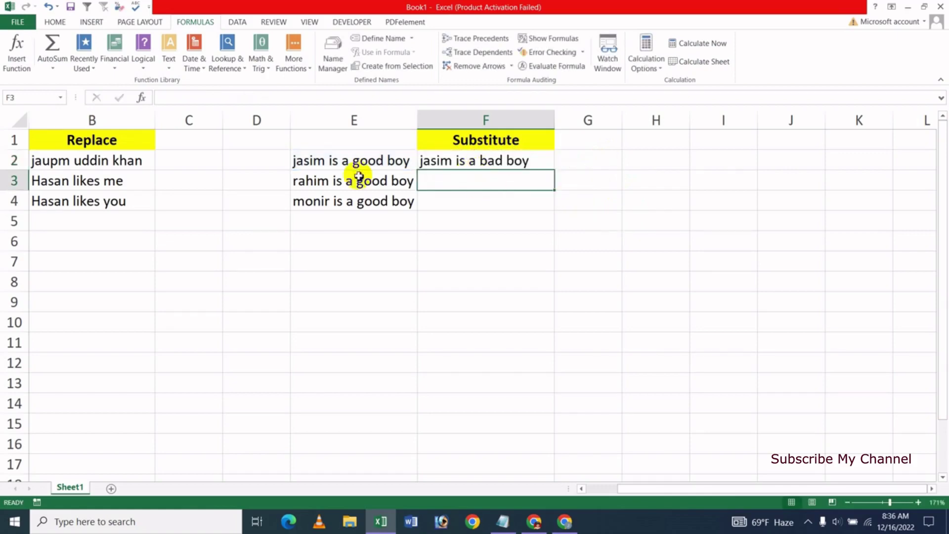
Fill F2's SUBSTITUTE formula down through F4 for the rahim and monir sentences.
left_click(510, 163)
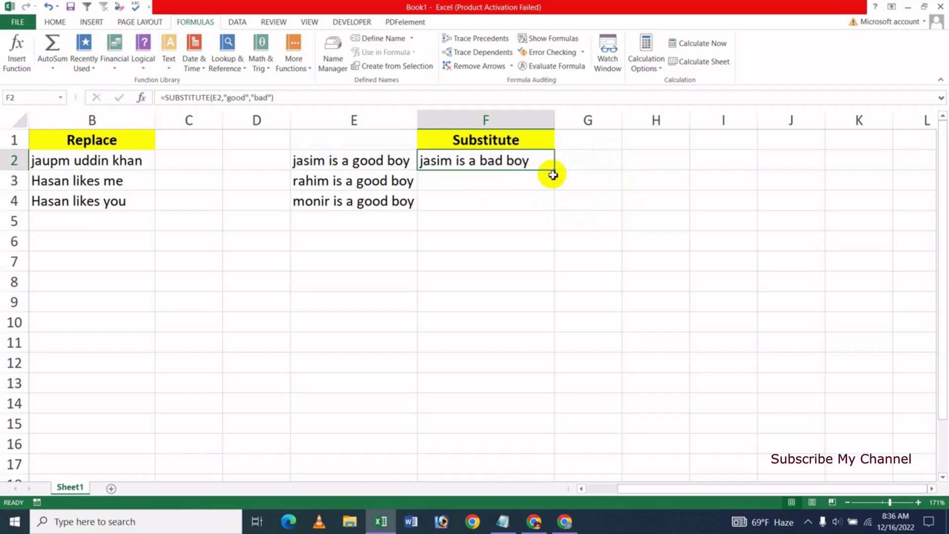
left_click_drag(553, 175, 553, 211)
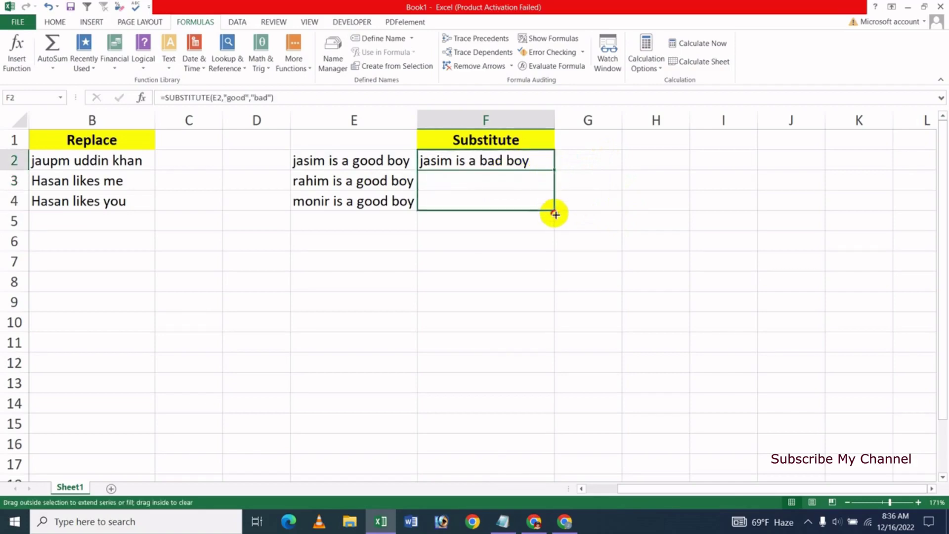
left_click(505, 260)
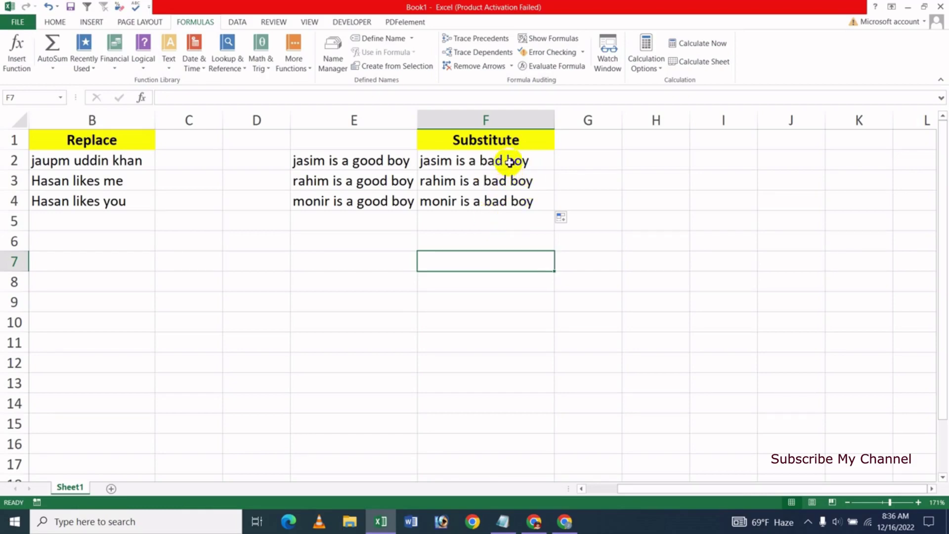
Type 'jasim is a good boy, rahim is a good boy, monir is a good boy' in E7 and widen column I.
left_click(312, 265)
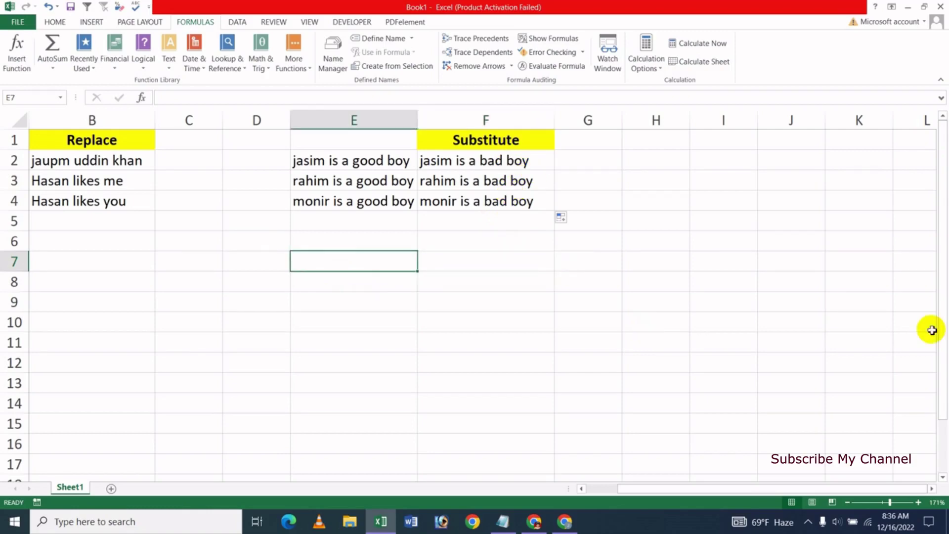
type("jasim is a go")
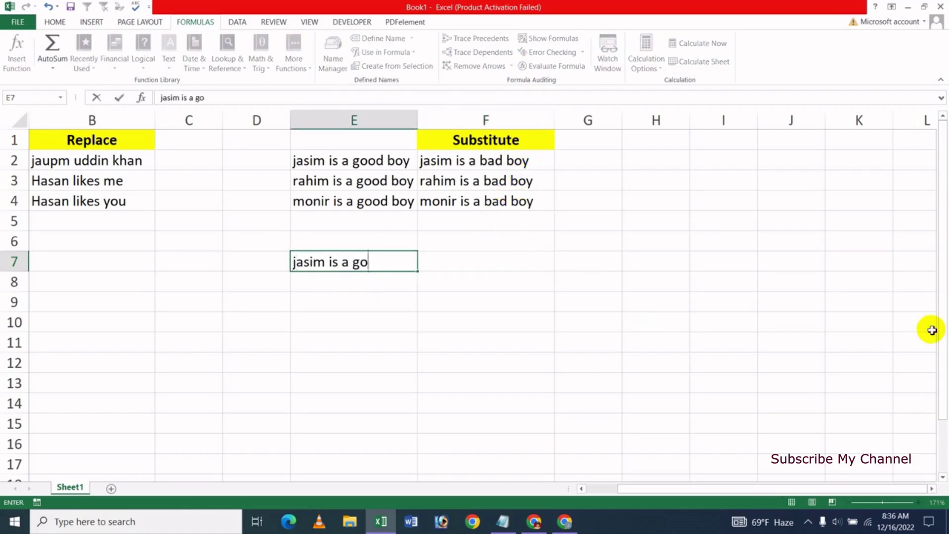
type("od boy,")
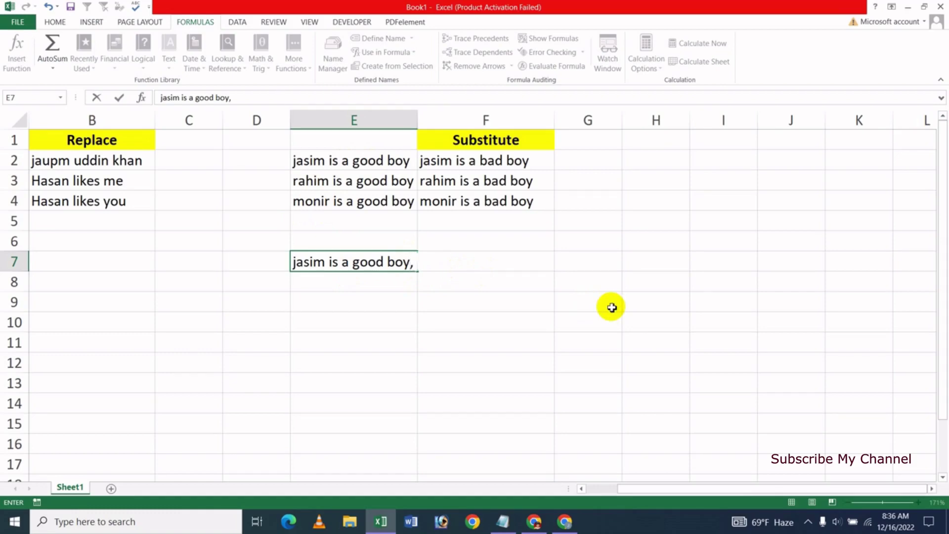
type("rahim is a ")
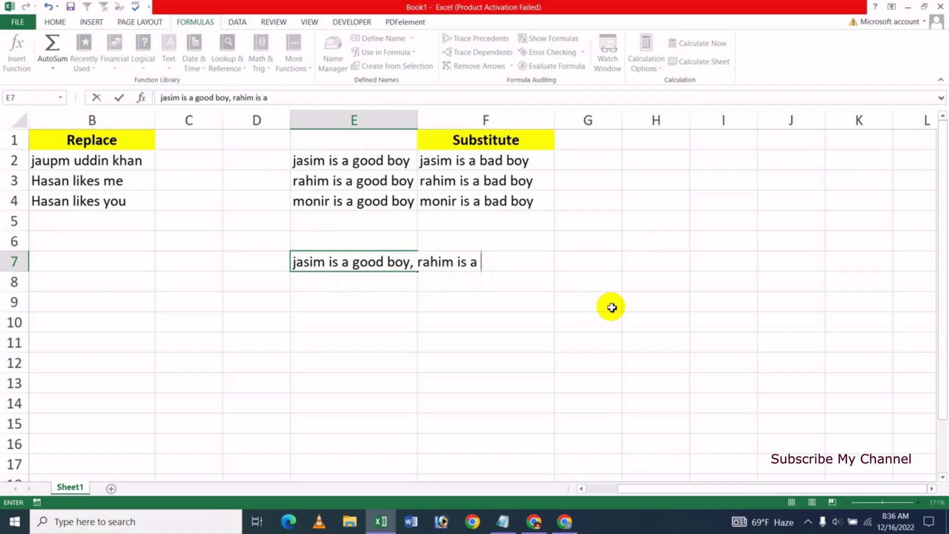
type("goog")
key("BackSpace")
key("BackSpace")
type("d boy")
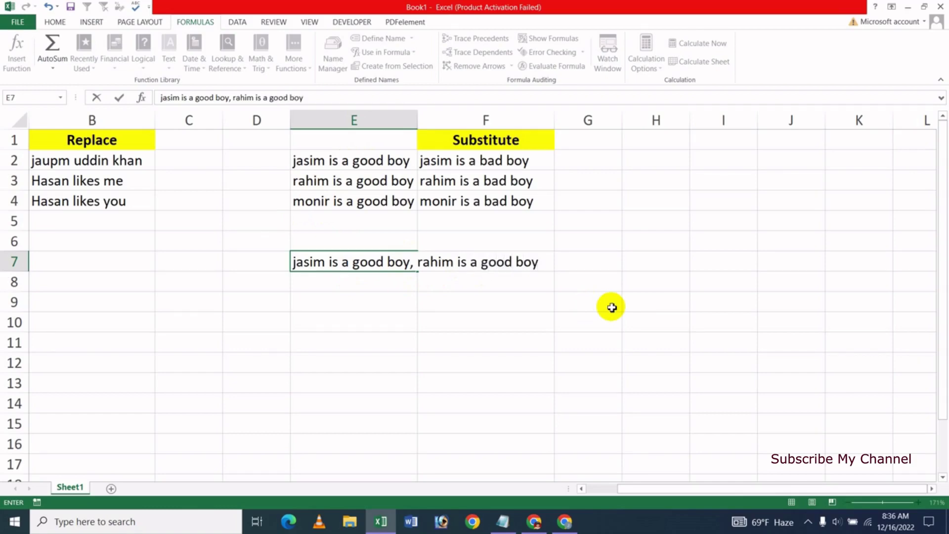
type("mon")
type("is a go")
key("BackSpace")
key("BackSpace")
key("BackSpace")
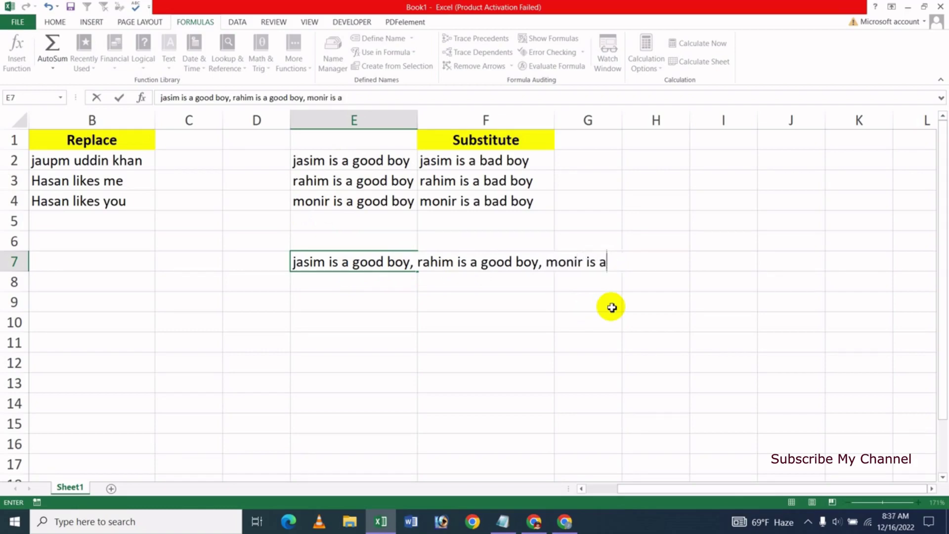
type("good boy")
key("Return")
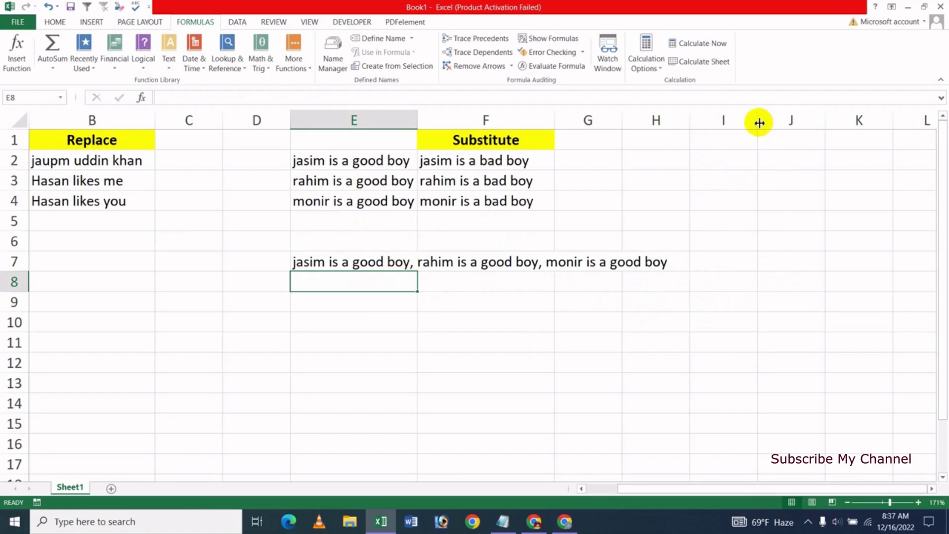
left_click_drag(759, 121, 800, 123)
left_click(740, 262)
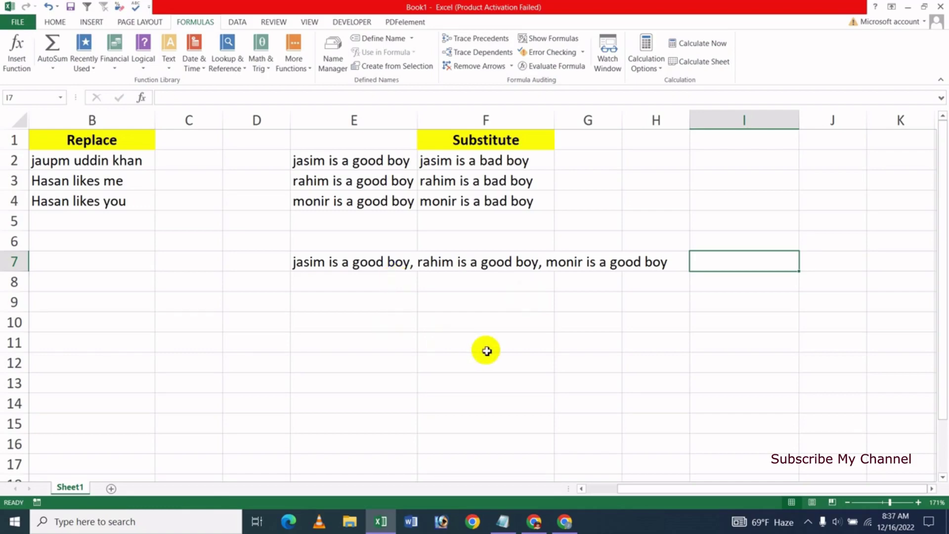
Enter =SUBSTITUTE(E7,"good","bad") in I7, turning every 'good' into 'bad'.
type("=sub")
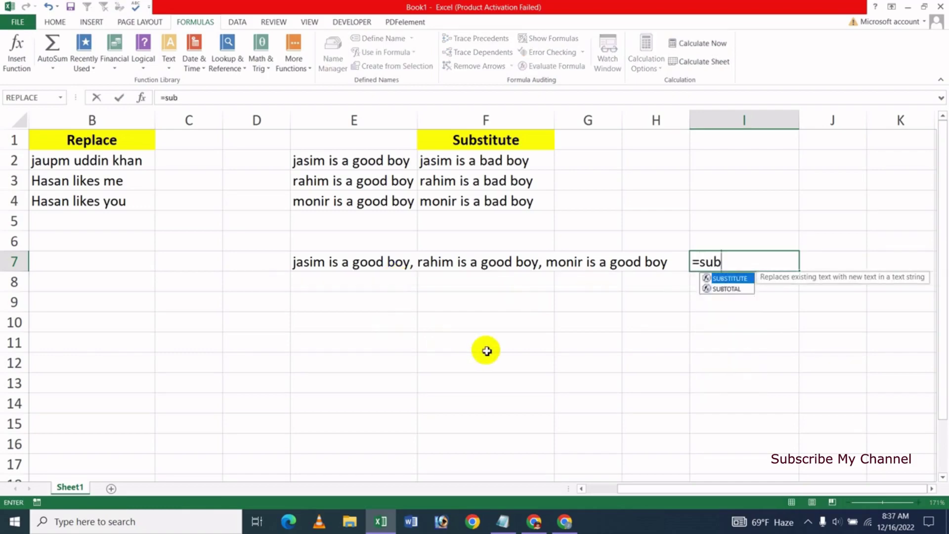
key("Tab")
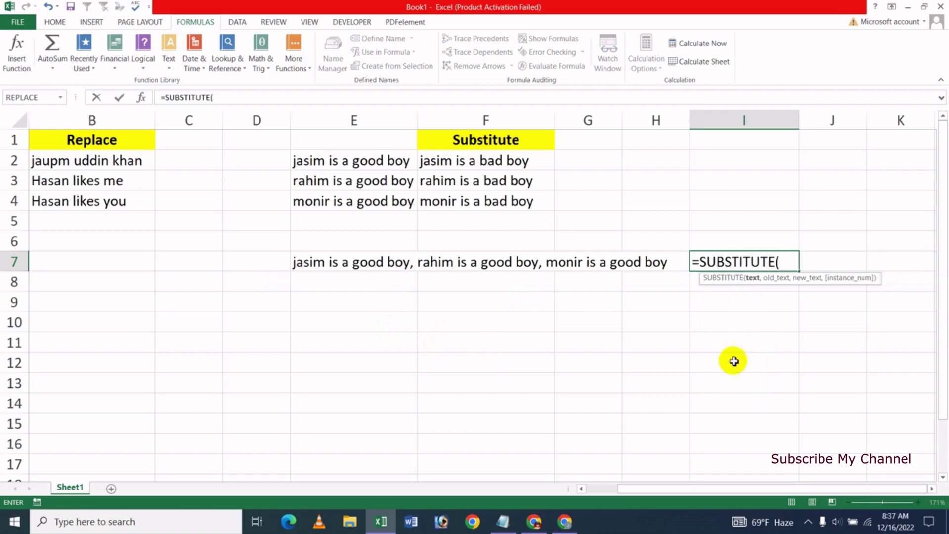
left_click(331, 264)
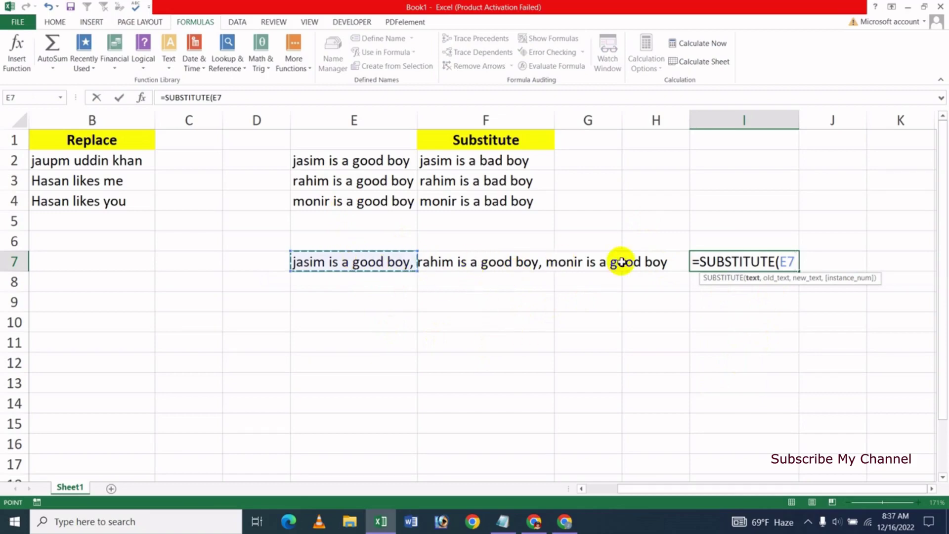
type(",\"good\",\"bad")
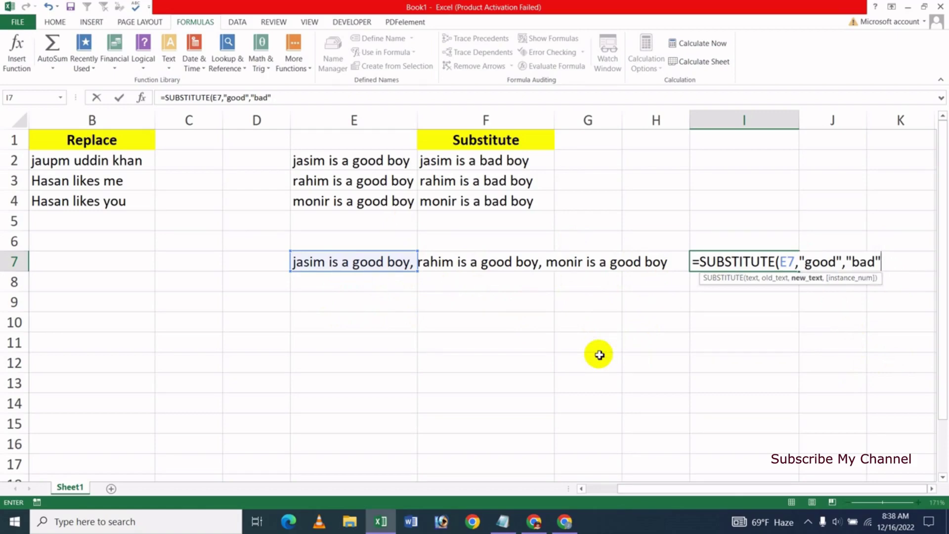
key("Return")
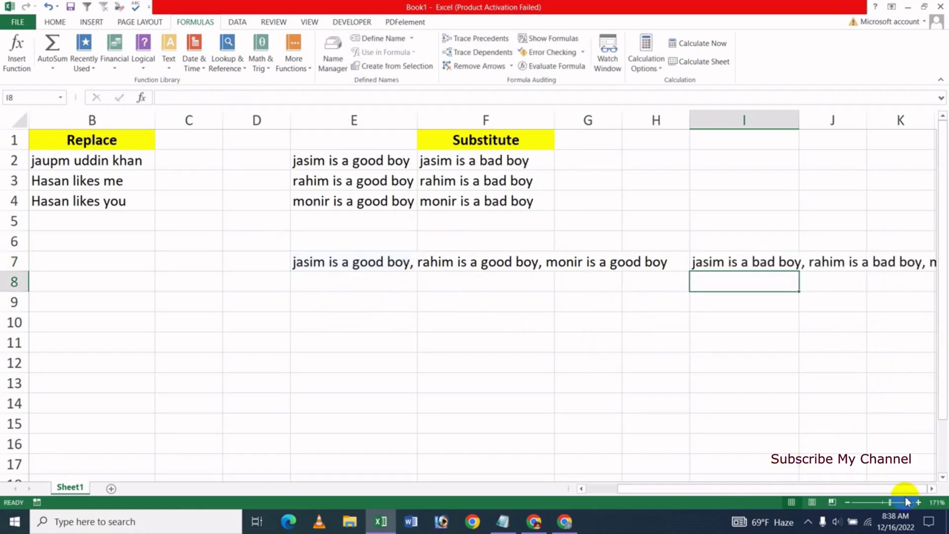
left_click(931, 490)
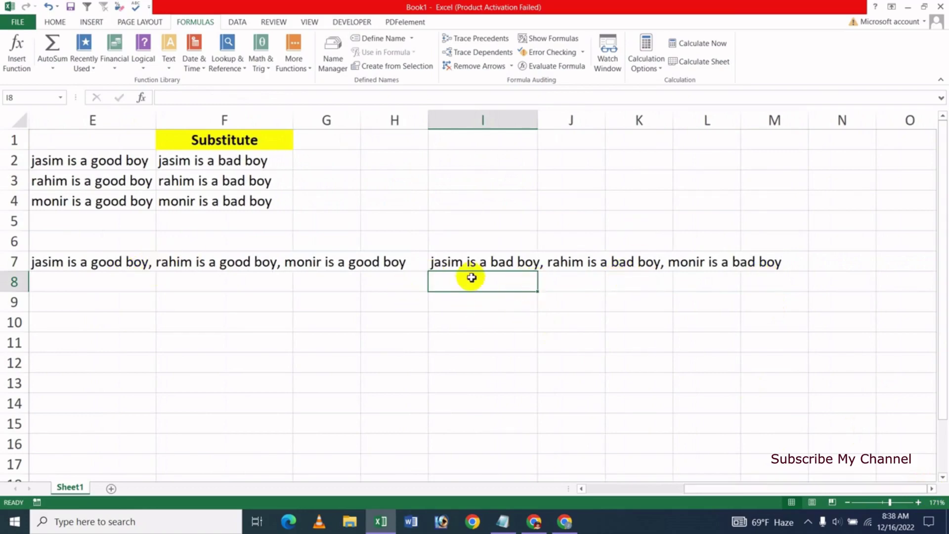
Add instance number 2 to I7's formula: =SUBSTITUTE(E7,"good","bad",2).
double_click(471, 262)
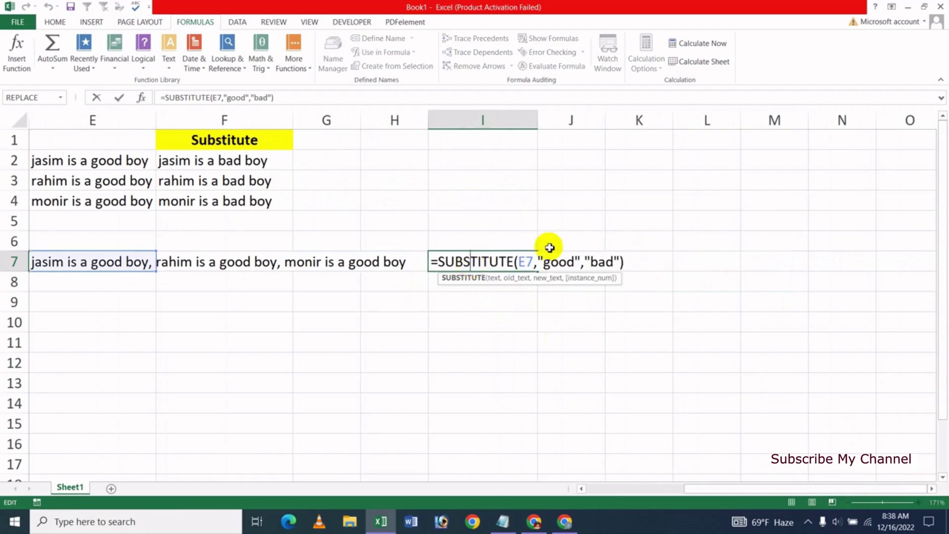
key("Left")
key("Left")
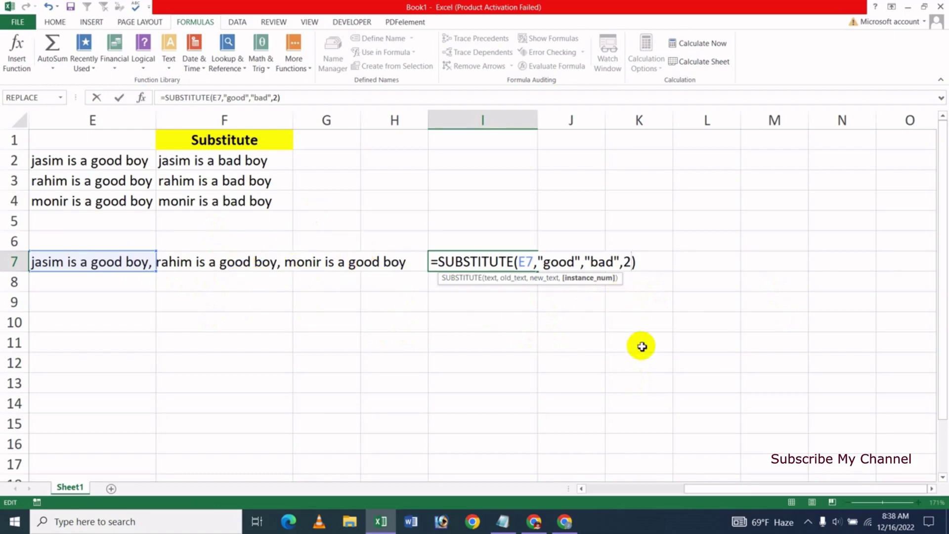
key("Return")
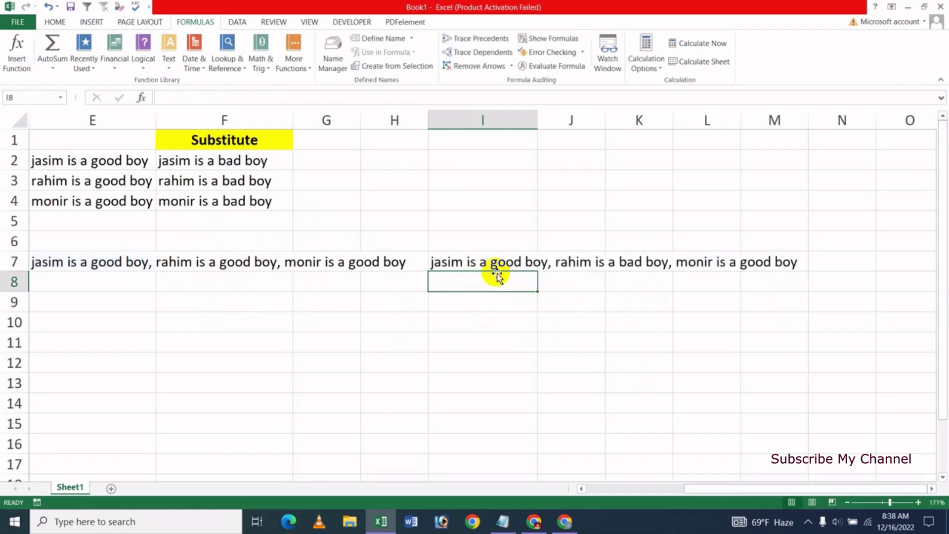
left_click(488, 266)
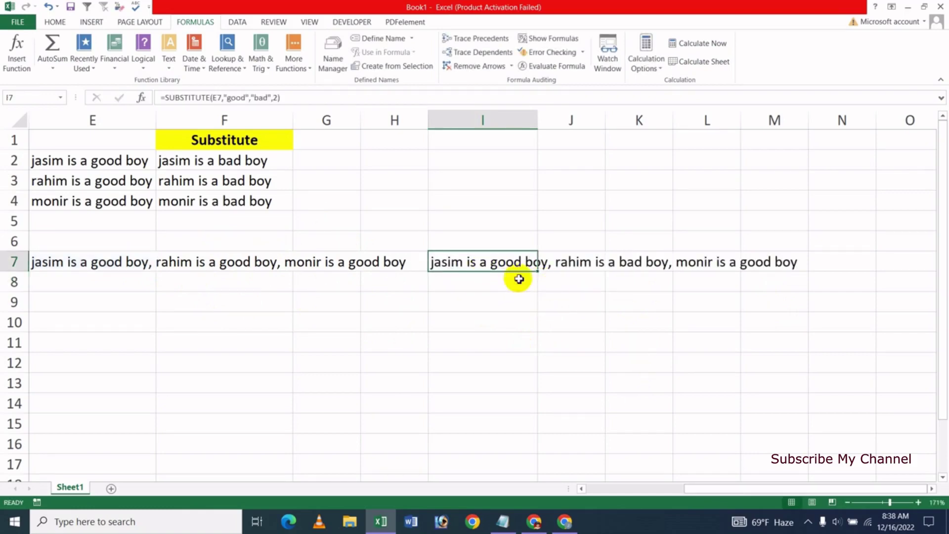
left_click(635, 265)
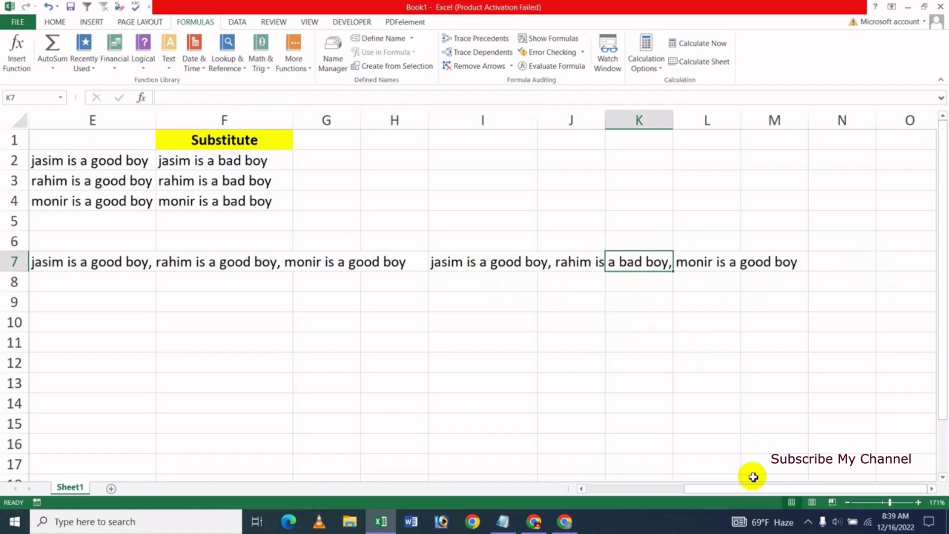
Scroll the sheet back left to column A and select cells F2:F4.
left_click_drag(747, 487, 576, 485)
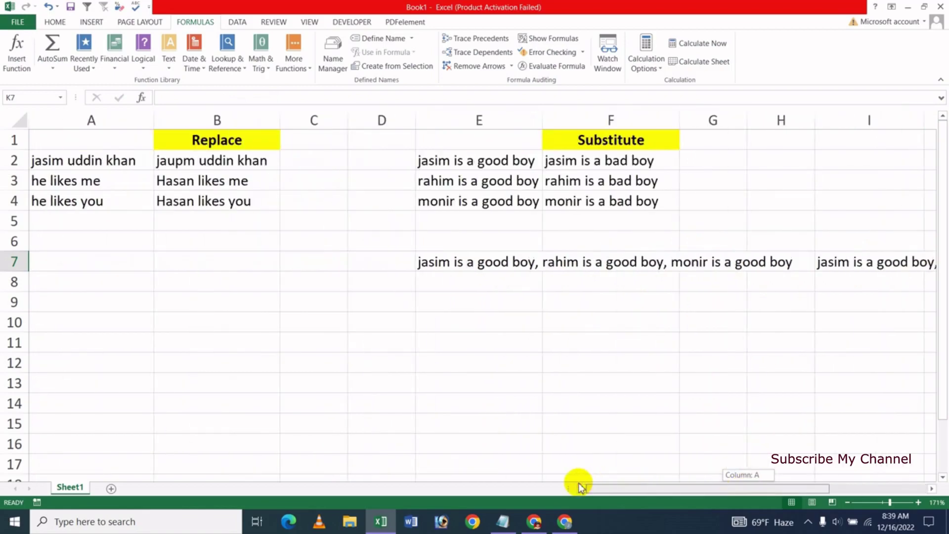
left_click(552, 297)
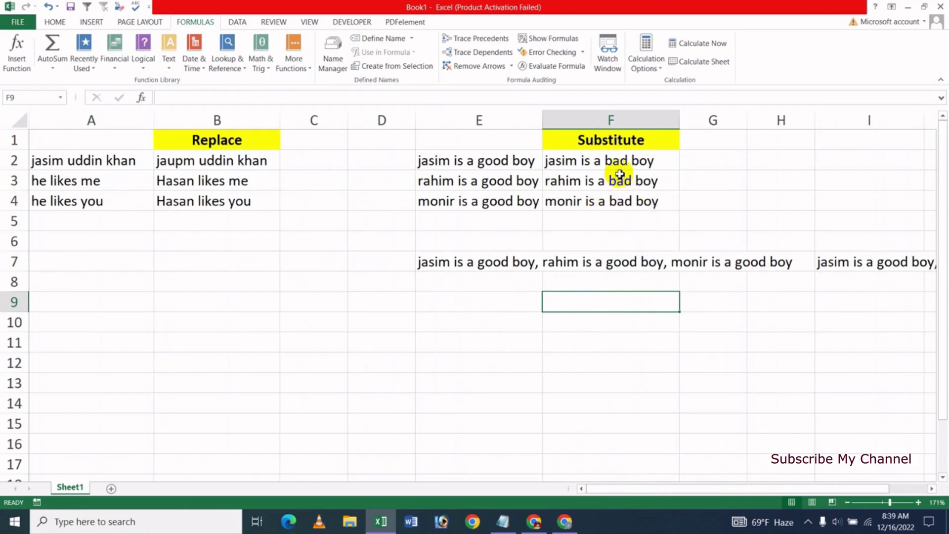
left_click_drag(618, 163, 620, 200)
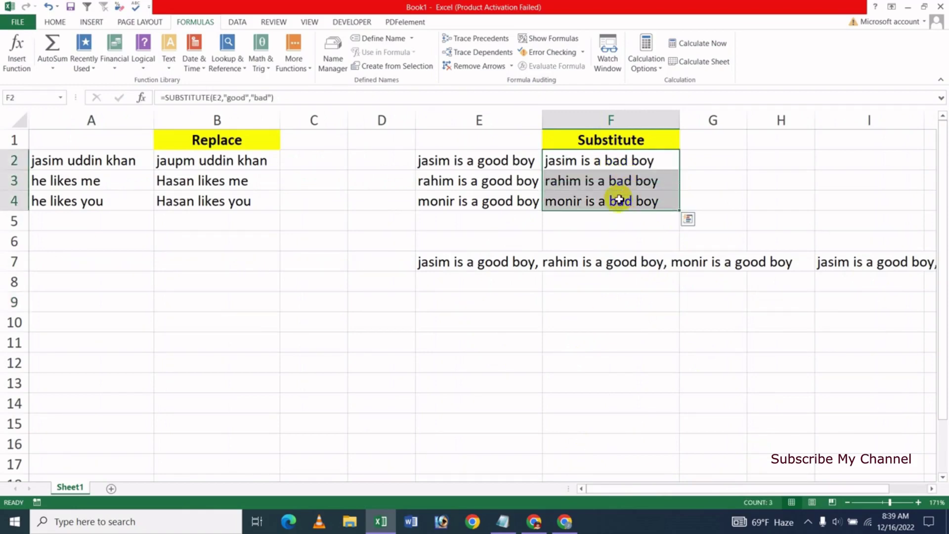
Clear F2:F4 and rebuild =SUBSTITUTE(E2,"good","bad") in F2 through Function Arguments.
key("Delete")
left_click(577, 226)
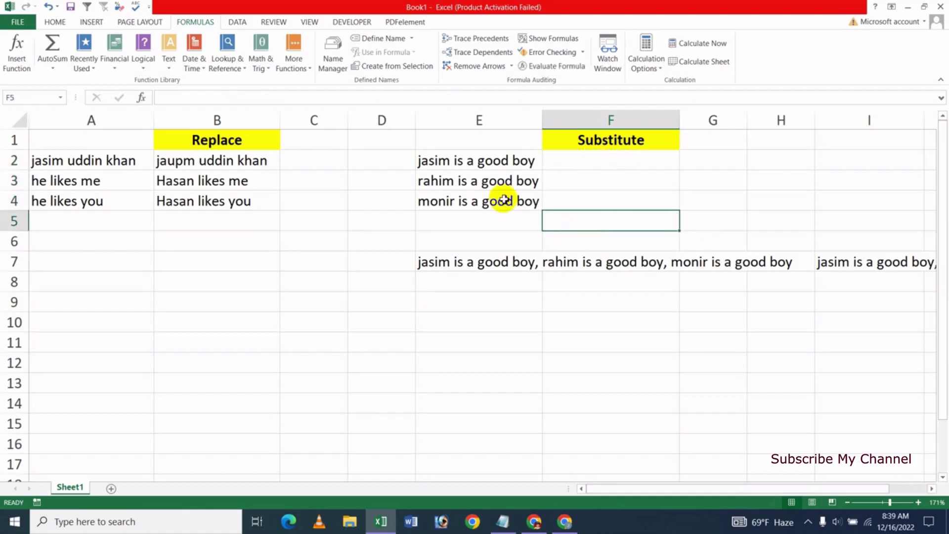
left_click(604, 167)
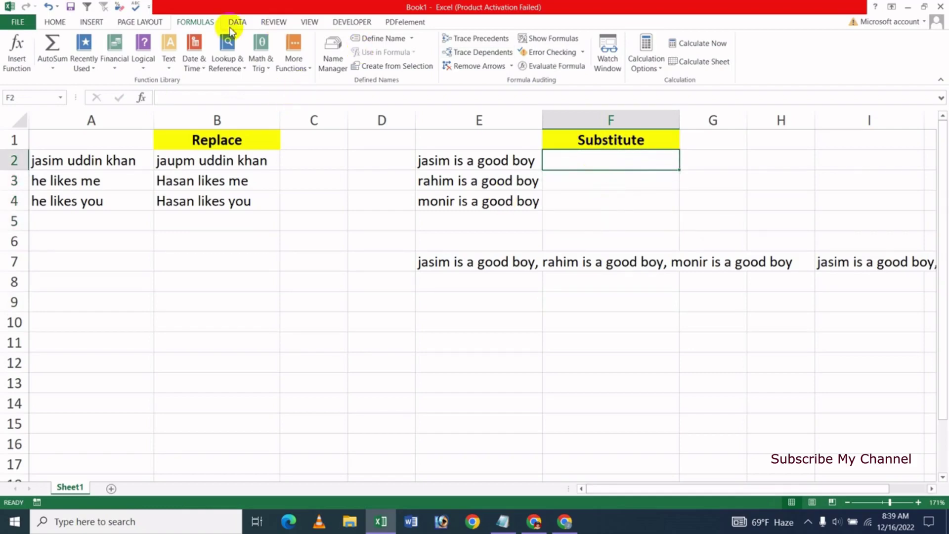
left_click(170, 69)
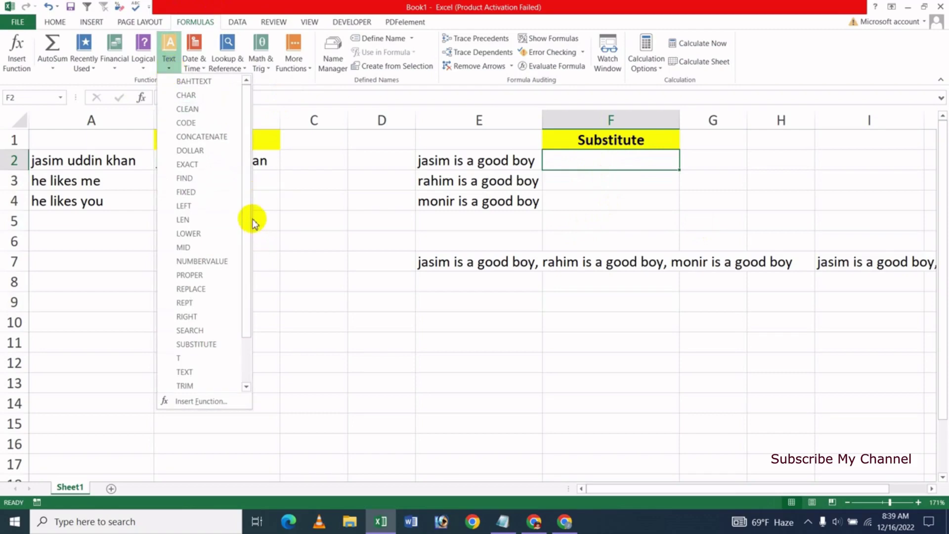
left_click(207, 345)
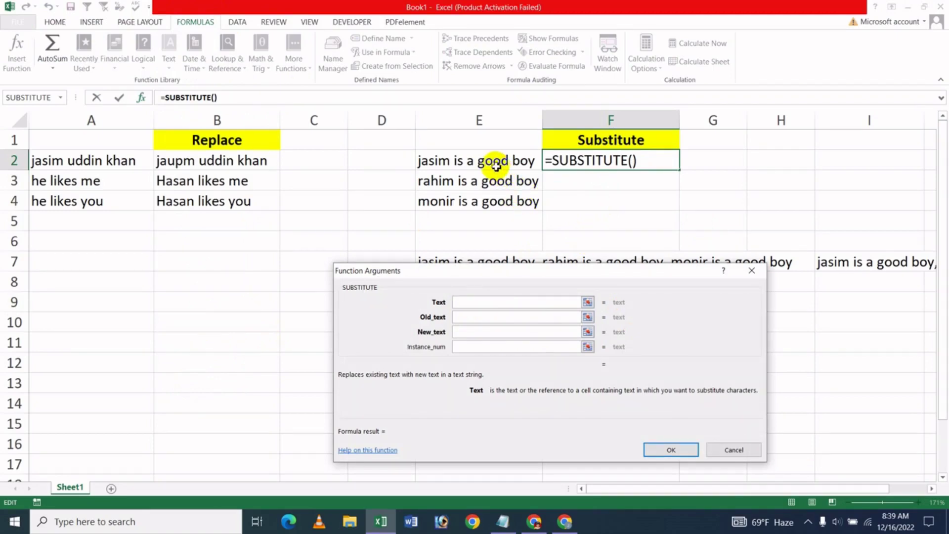
left_click(495, 163)
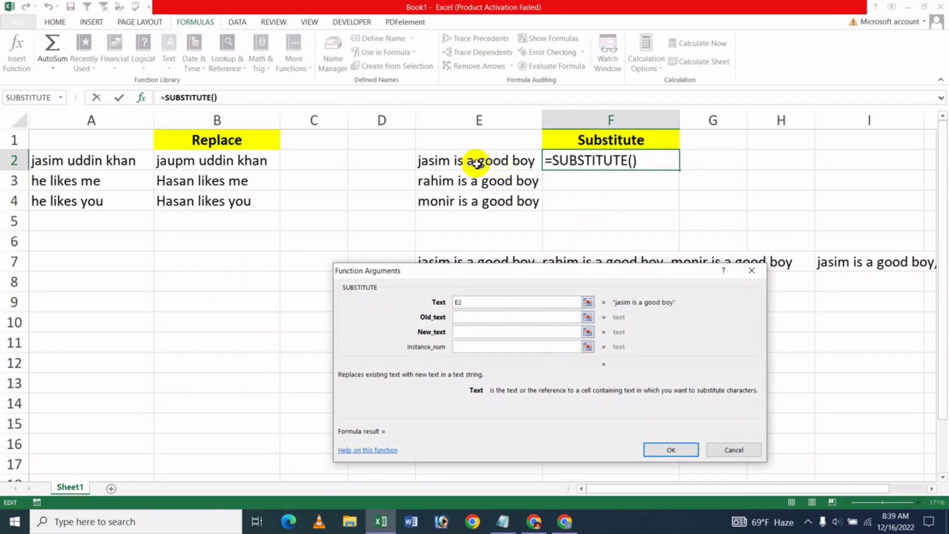
left_click(471, 322)
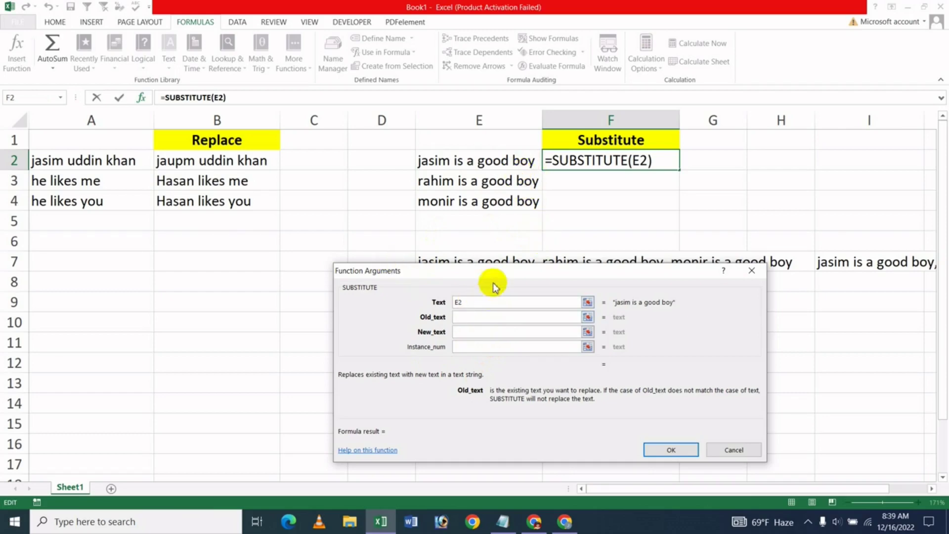
type("good")
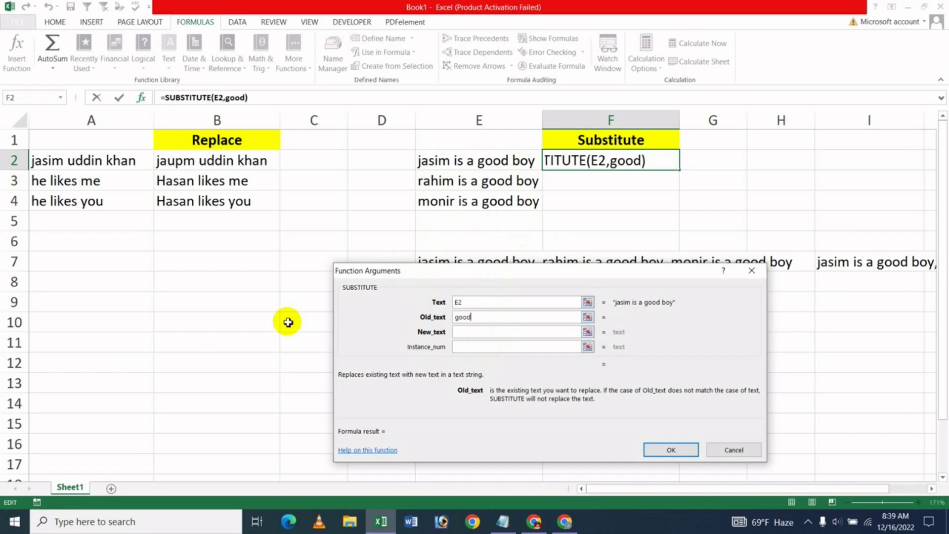
left_click(471, 335)
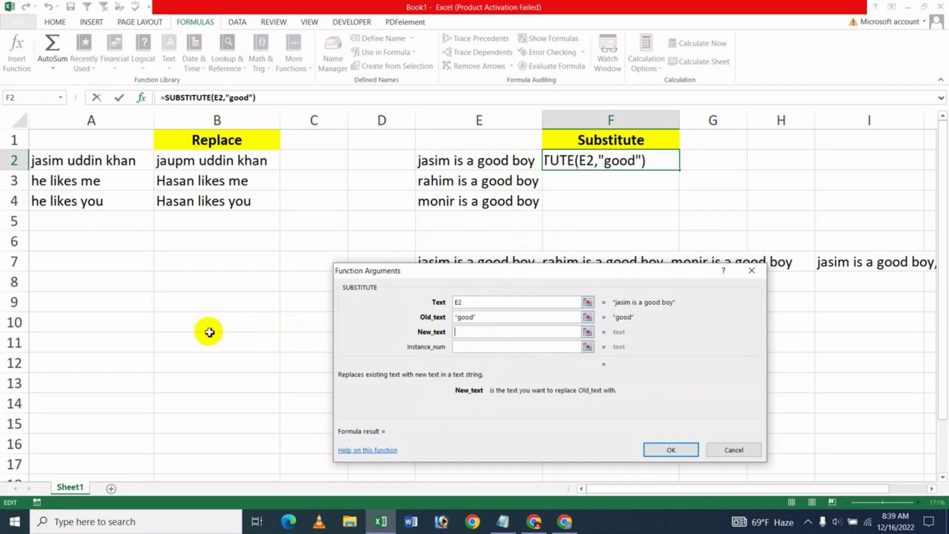
type("bad")
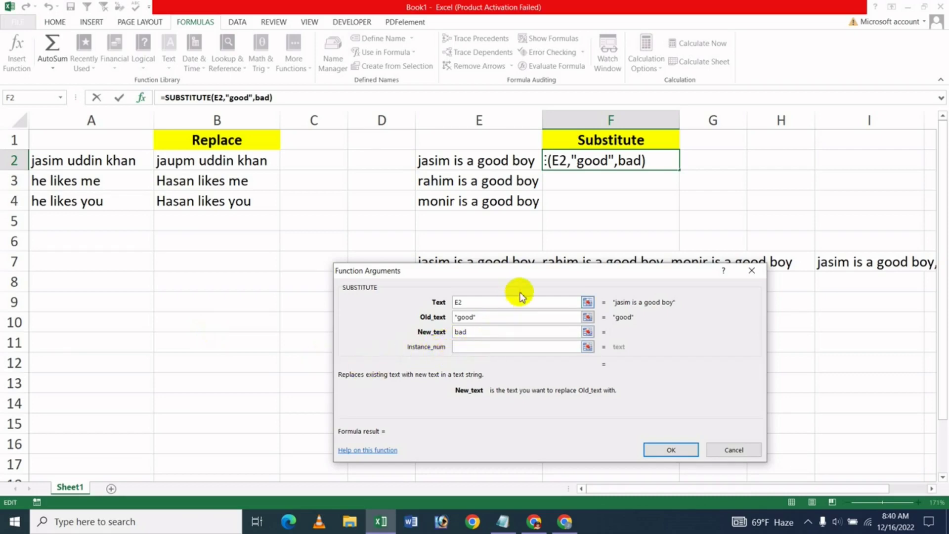
left_click_drag(523, 273, 506, 298)
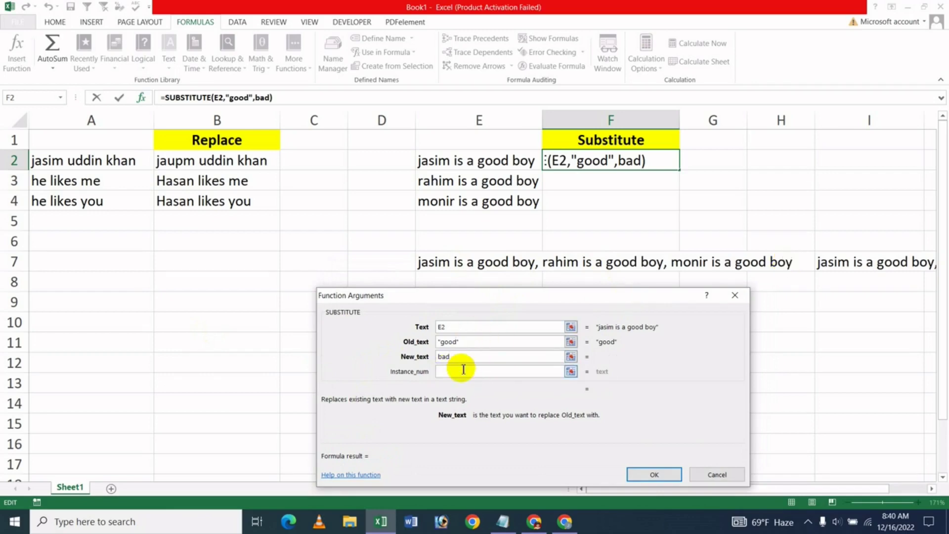
left_click(650, 474)
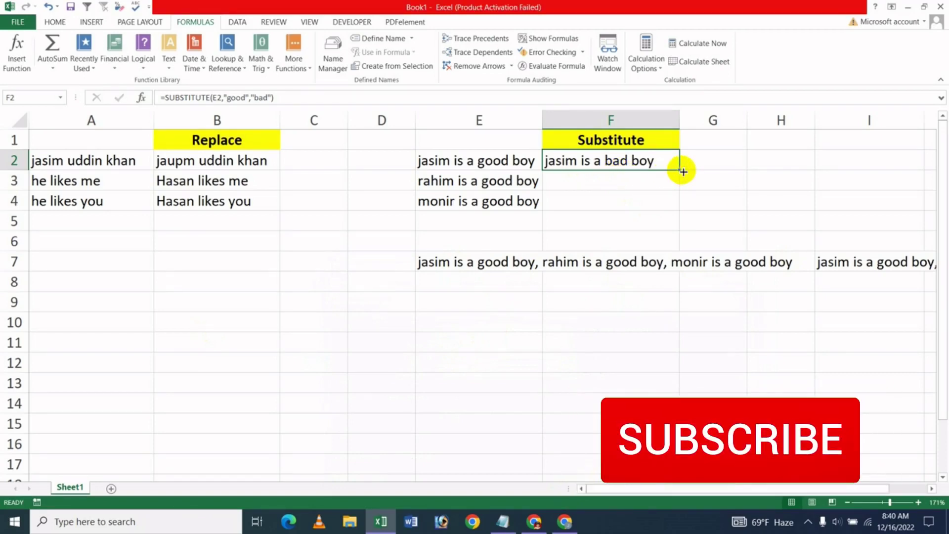
Fill the F2 SUBSTITUTE formula down through F4.
left_click_drag(680, 170, 680, 208)
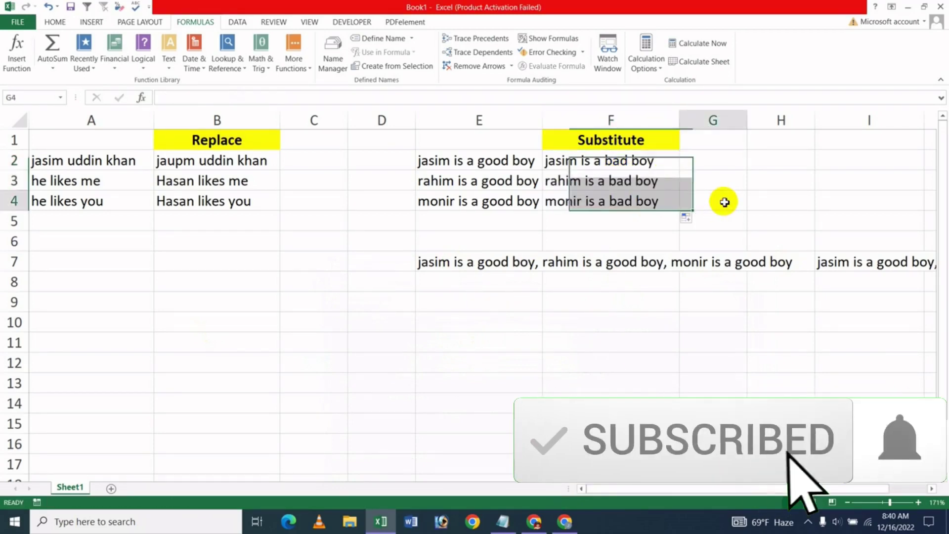
left_click(722, 201)
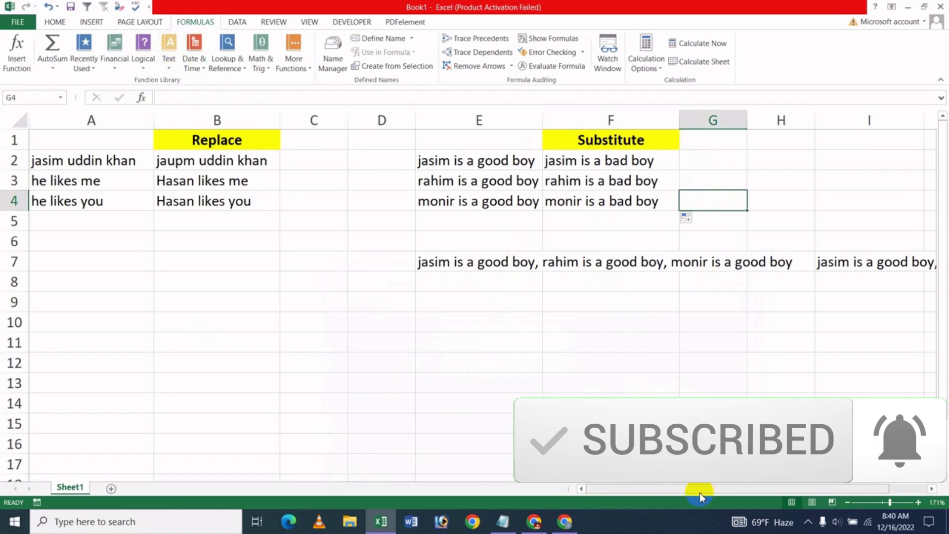
left_click_drag(702, 490, 802, 490)
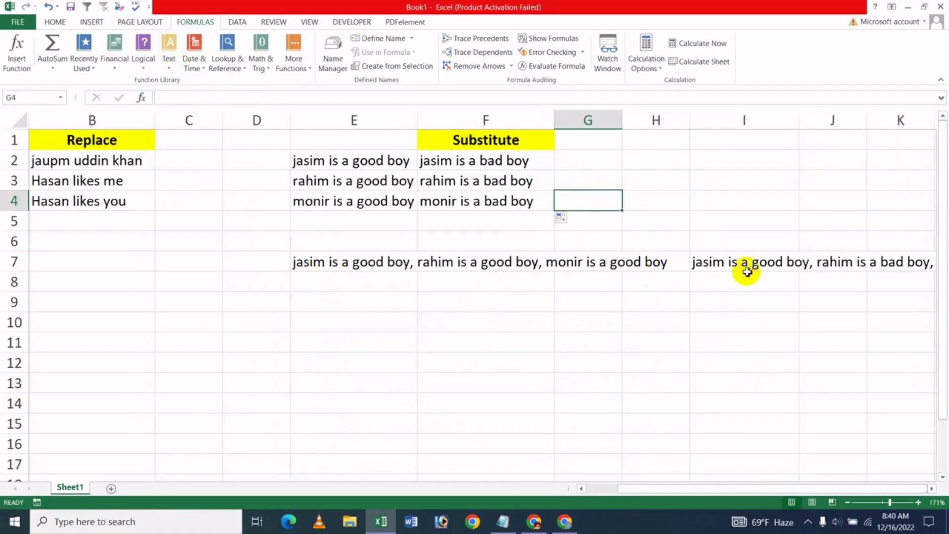
Delete the old SUBSTITUTE example from cell I7.
left_click(701, 262)
left_click_drag(888, 267, 945, 267)
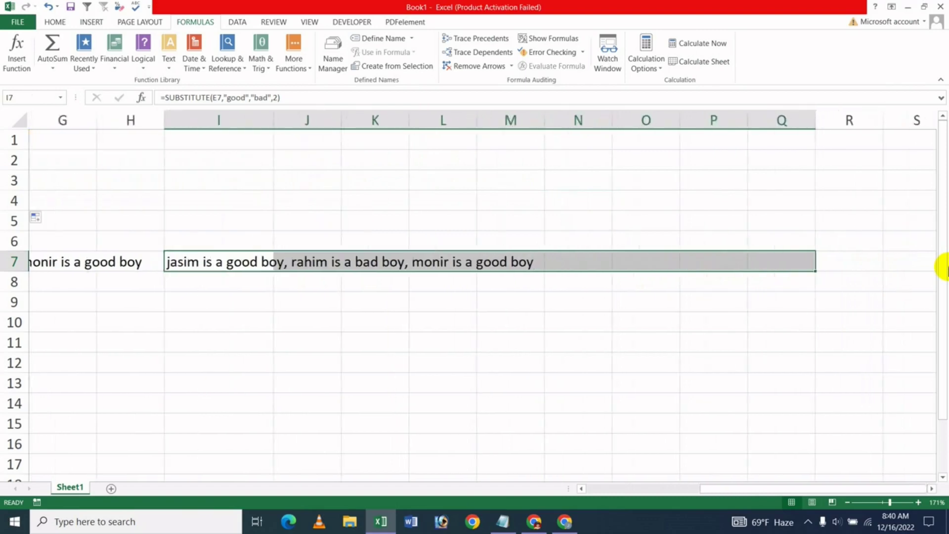
key("Delete")
left_click_drag(742, 490, 612, 489)
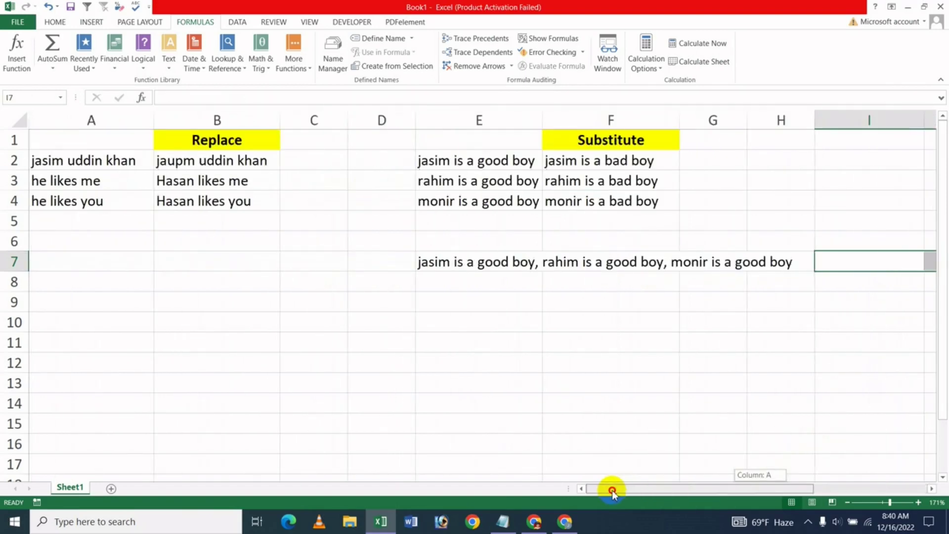
left_click(445, 302)
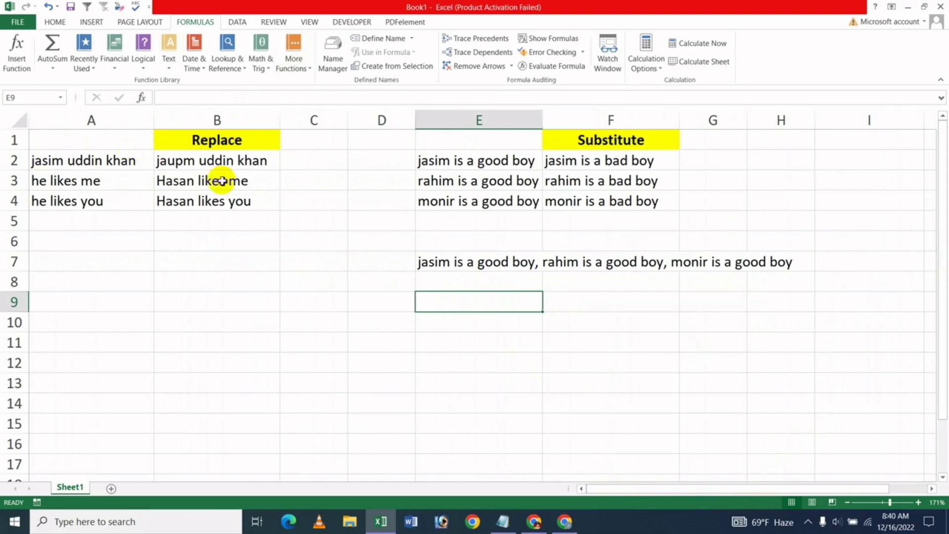
Enter =SUBSTITUTE(E7,"good","bad",3) in E9 so only monir's 'good' becomes 'bad'.
left_click(169, 60)
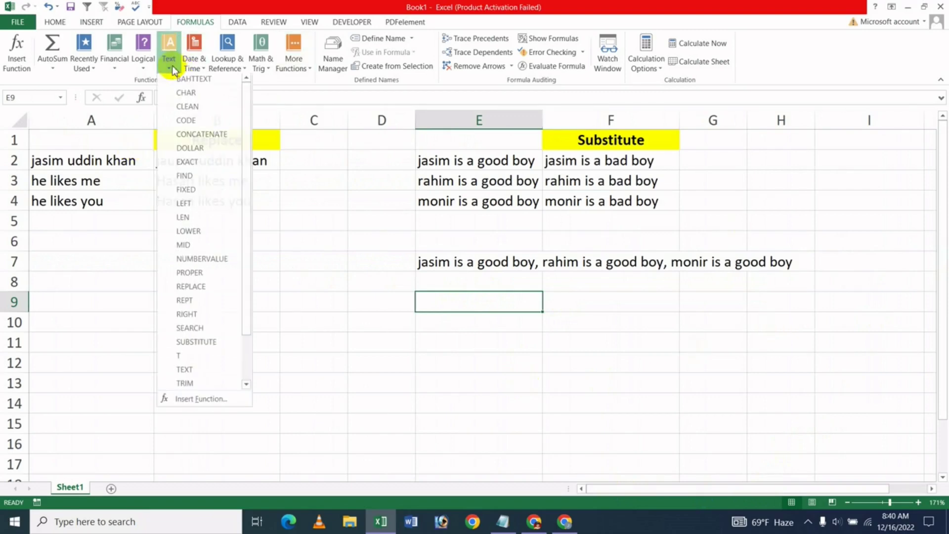
left_click(206, 347)
mouse_move(525, 299)
left_mouse_down()
mouse_move(312, 318)
mouse_move(481, 341)
mouse_move(719, 327)
mouse_move(753, 284)
mouse_move(768, 282)
left_mouse_up()
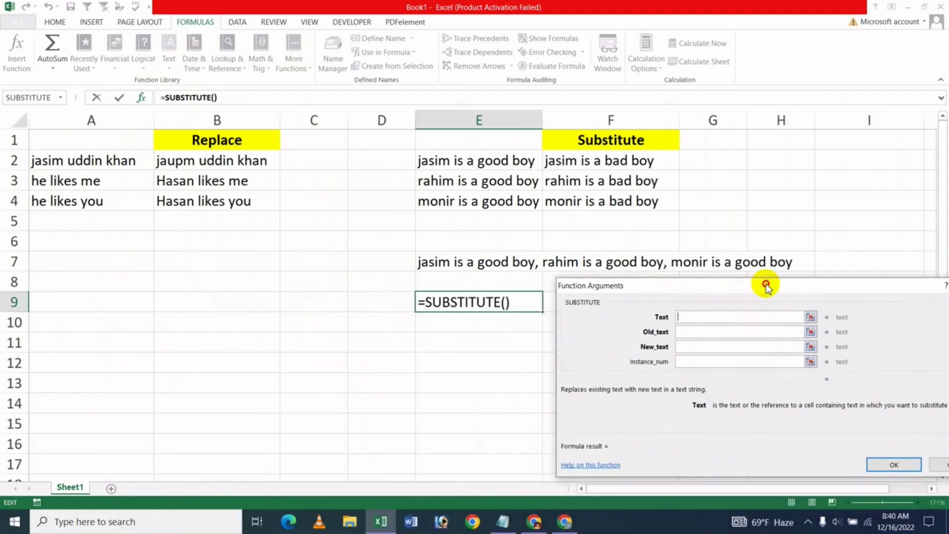
left_click(440, 262)
left_click(690, 331)
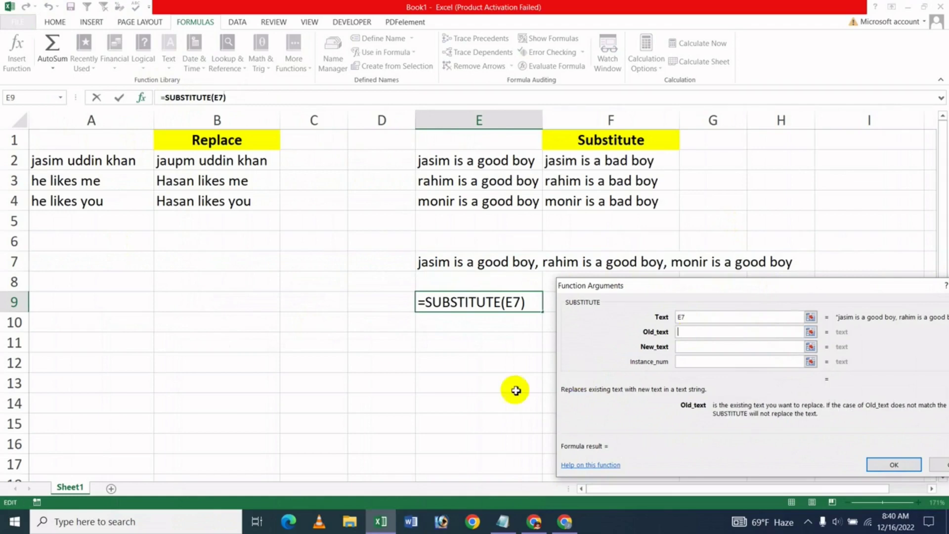
type("good")
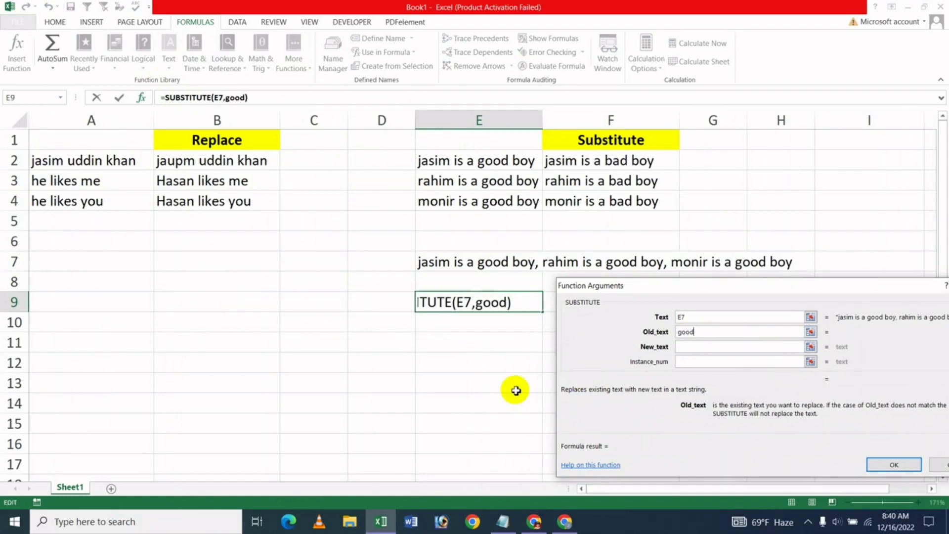
left_click(687, 348)
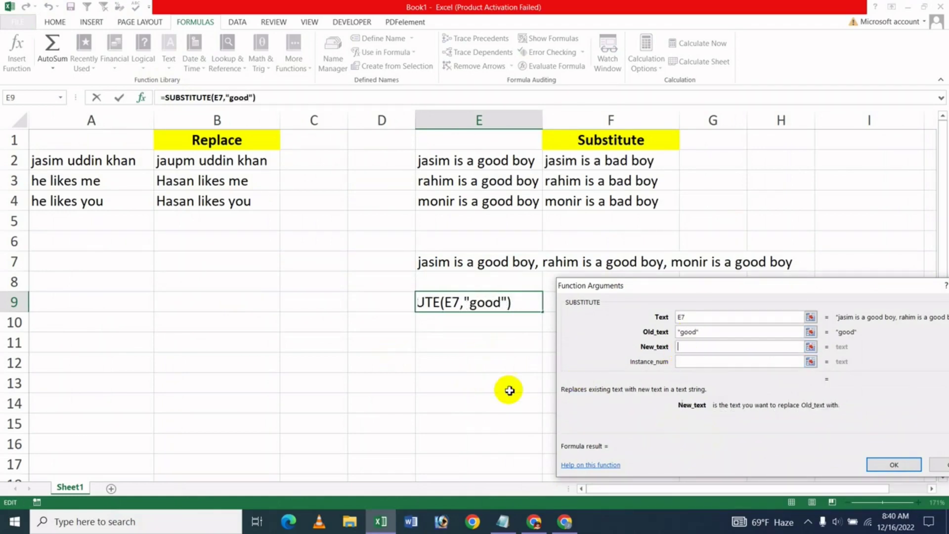
type("bad")
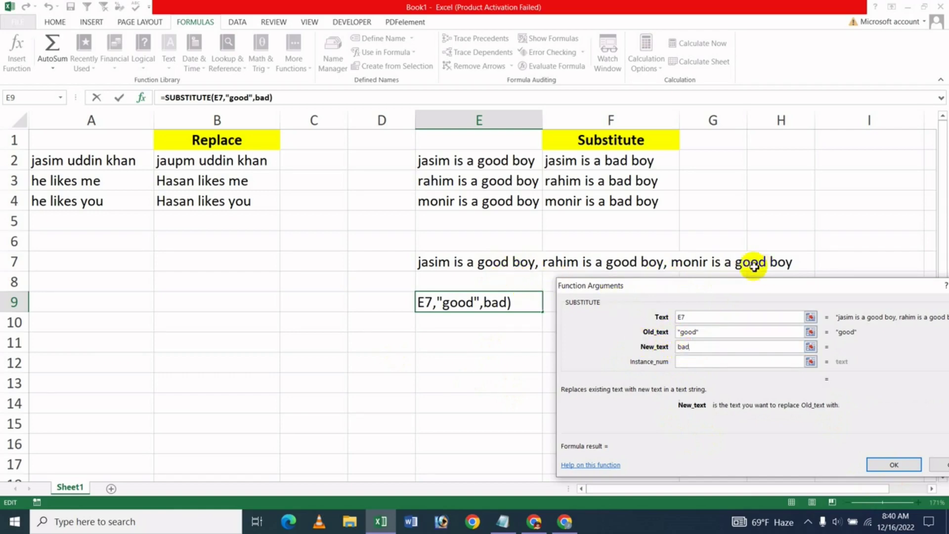
left_click(690, 363)
type("3")
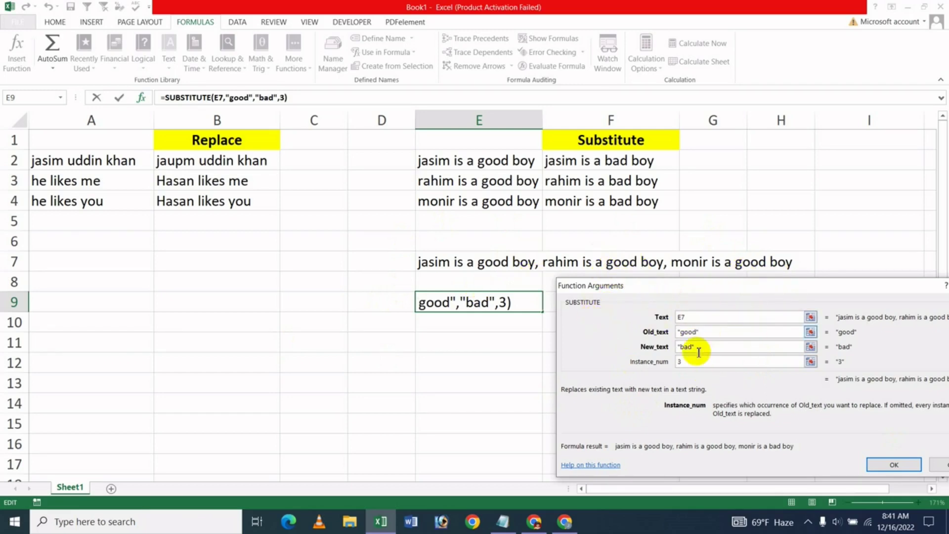
left_click(889, 464)
left_click(531, 371)
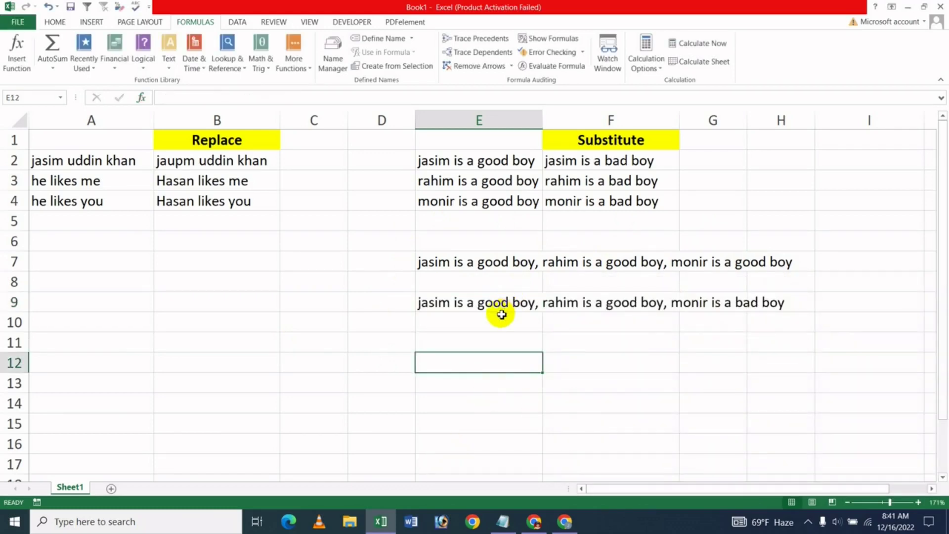
left_click(500, 319)
left_click(600, 307)
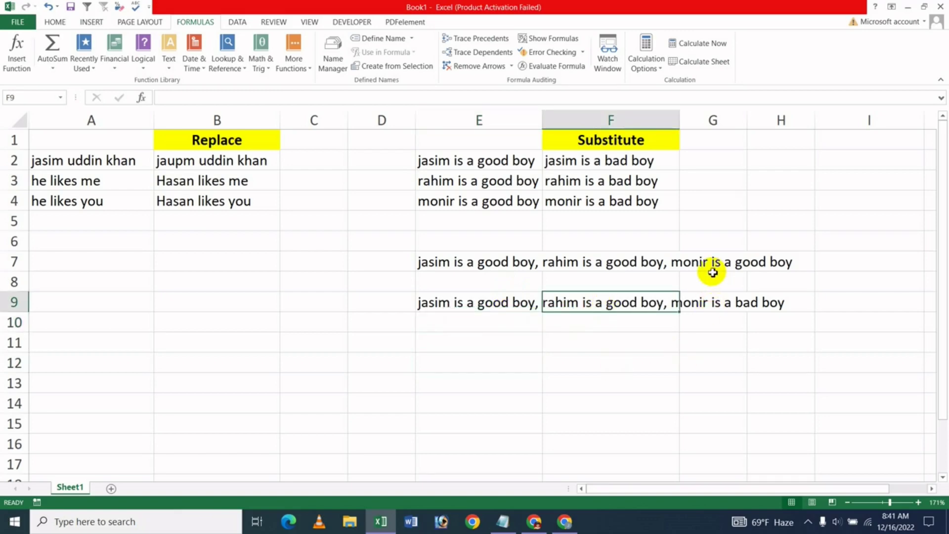
left_click(749, 304)
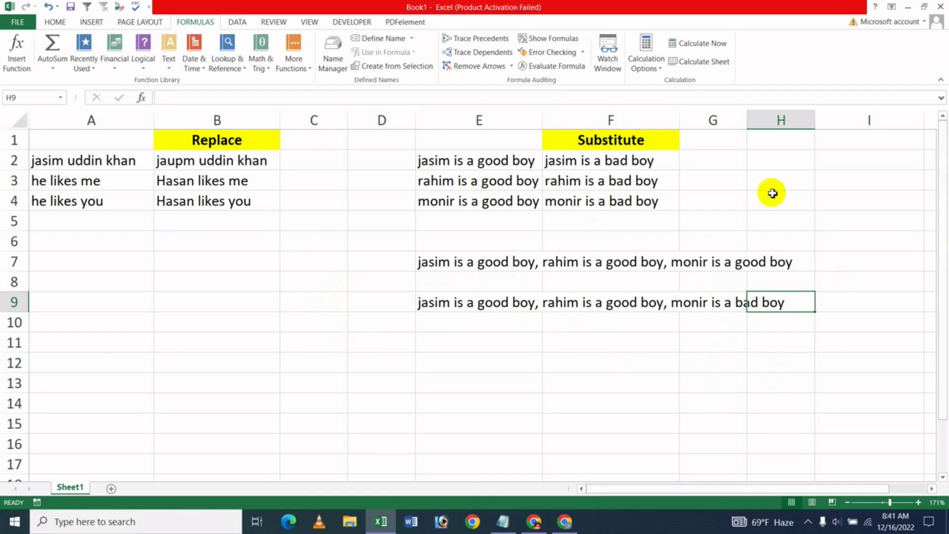
left_click(547, 257)
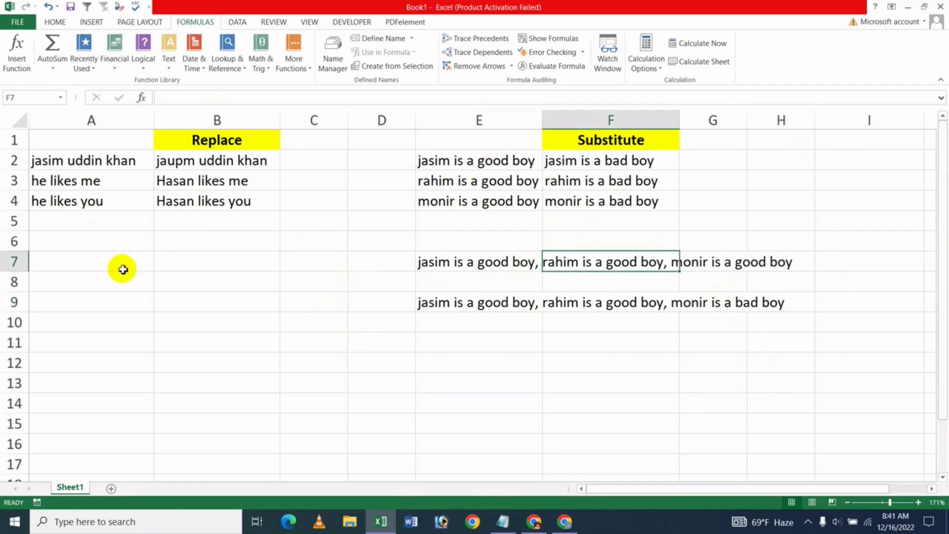
left_click(601, 337)
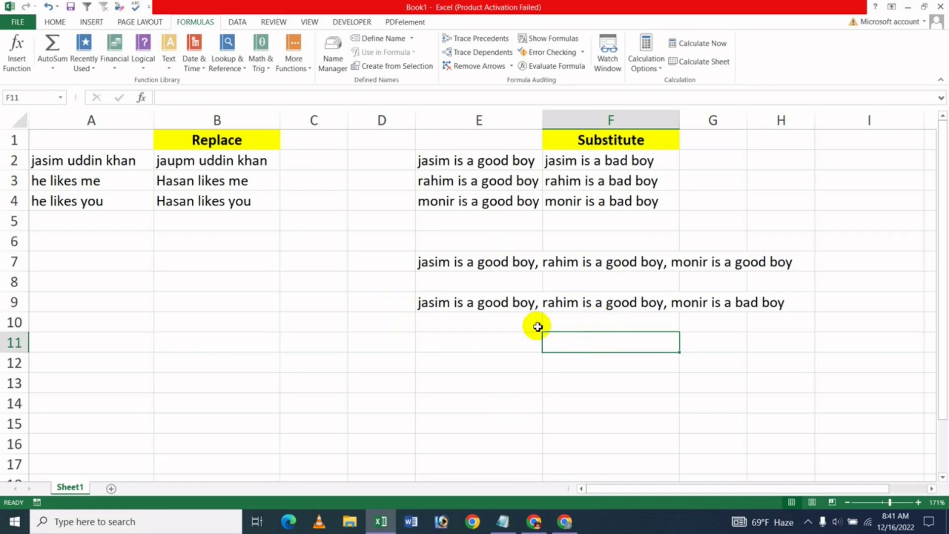
Return to the browser showing the JK Update Technology channel's videos page on YouTube.
left_click(565, 521)
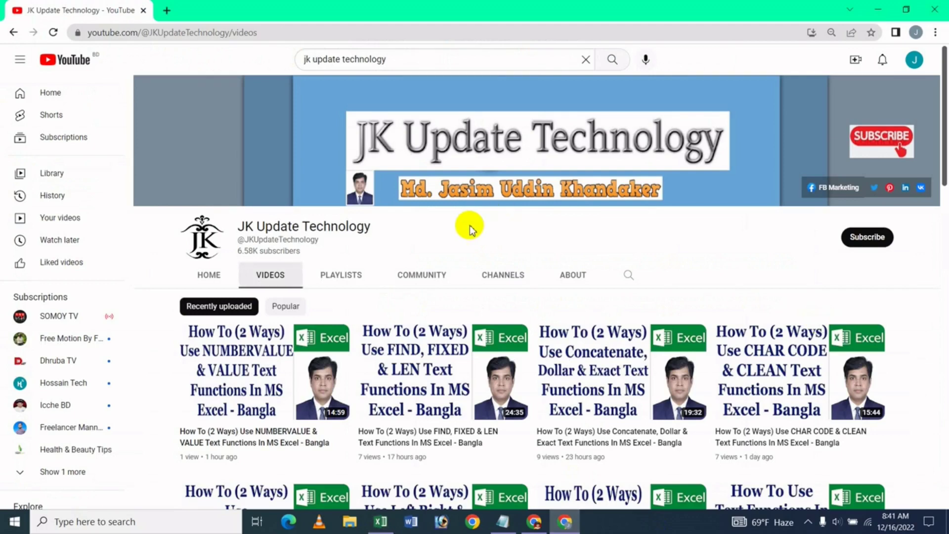